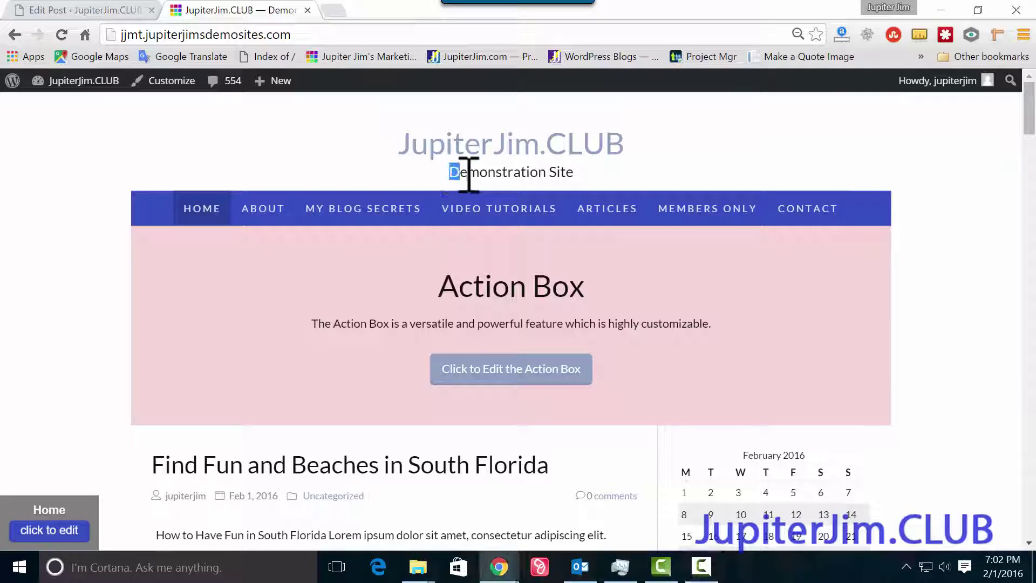
# - Highlight the Demonstration Site tagline and scroll through the blog's list of posts
pyautogui.moveTo(450, 172); pyautogui.dragTo(620, 175)
pyautogui.click(614, 177)
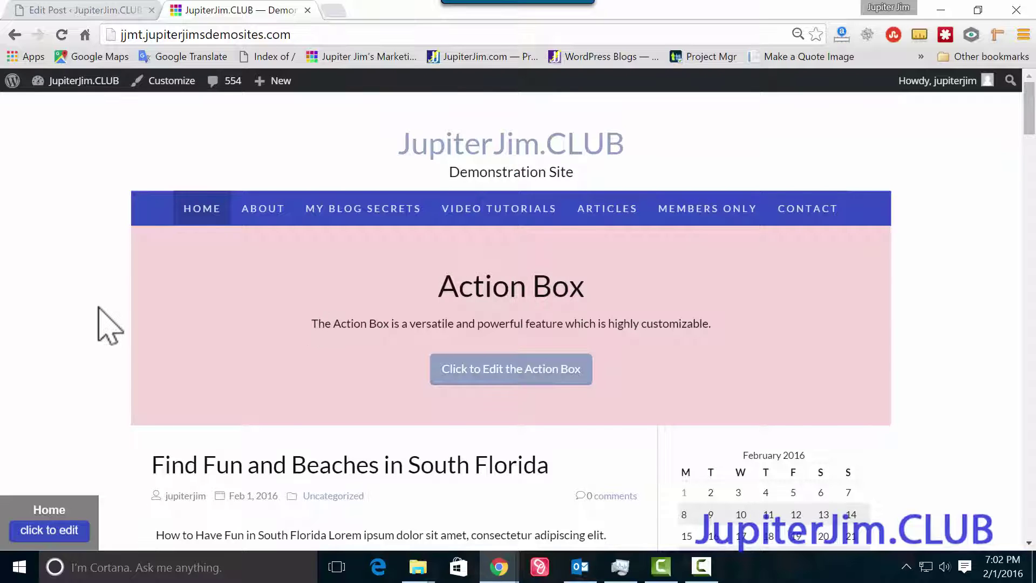
pyautogui.scroll(-1, 98, 307)
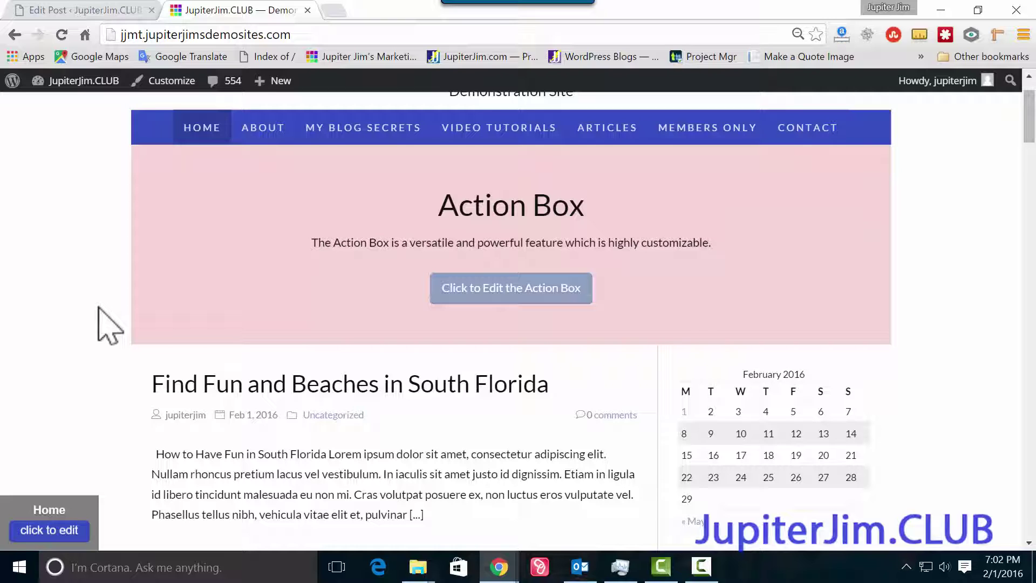
pyautogui.scroll(-6, 108, 326)
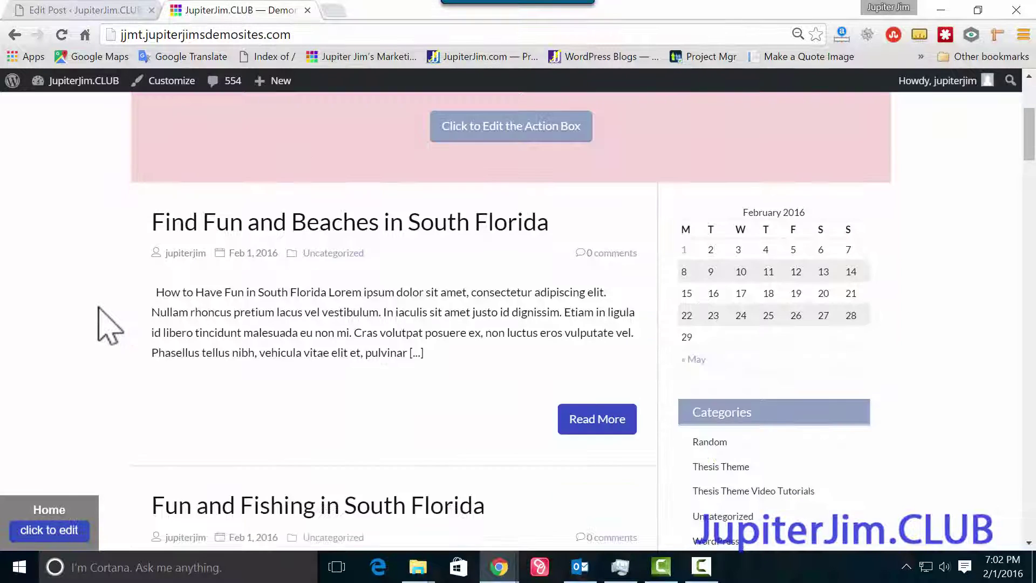
pyautogui.scroll(-10, 108, 326)
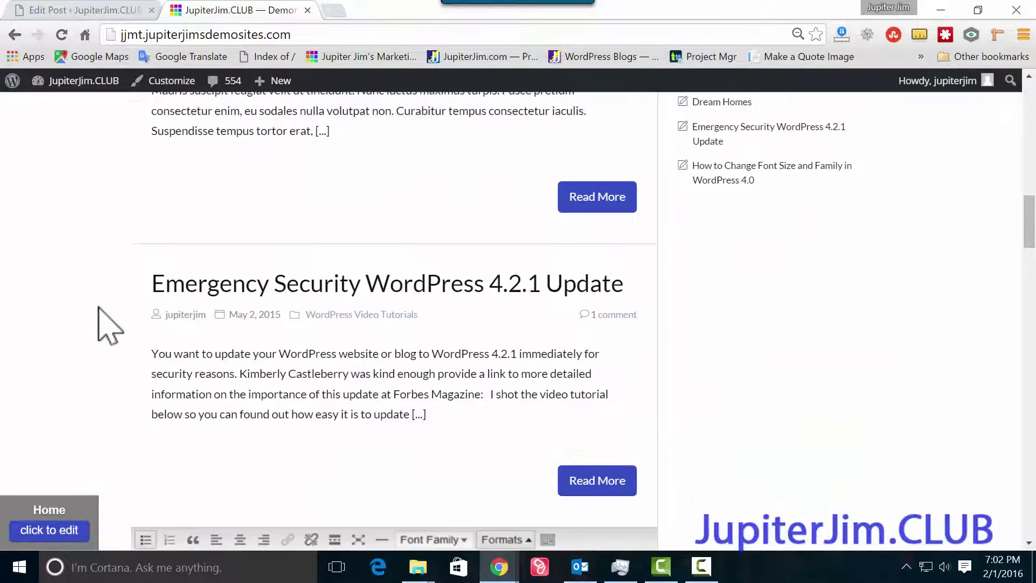
pyautogui.scroll(12, 108, 326)
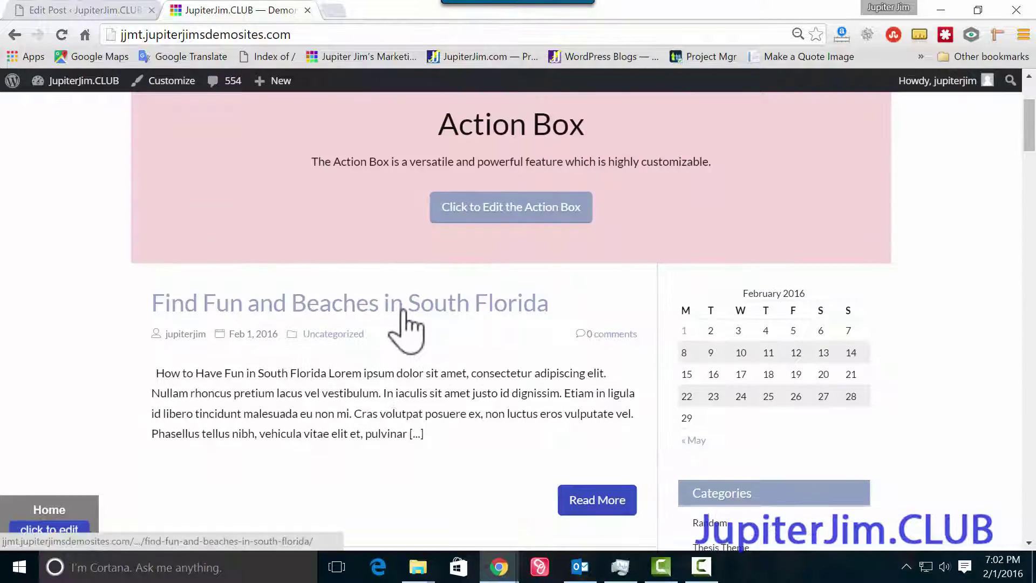
# - Open the 'Find Fun and Beaches in South Florida' post and scroll through its content
pyautogui.click(402, 309)
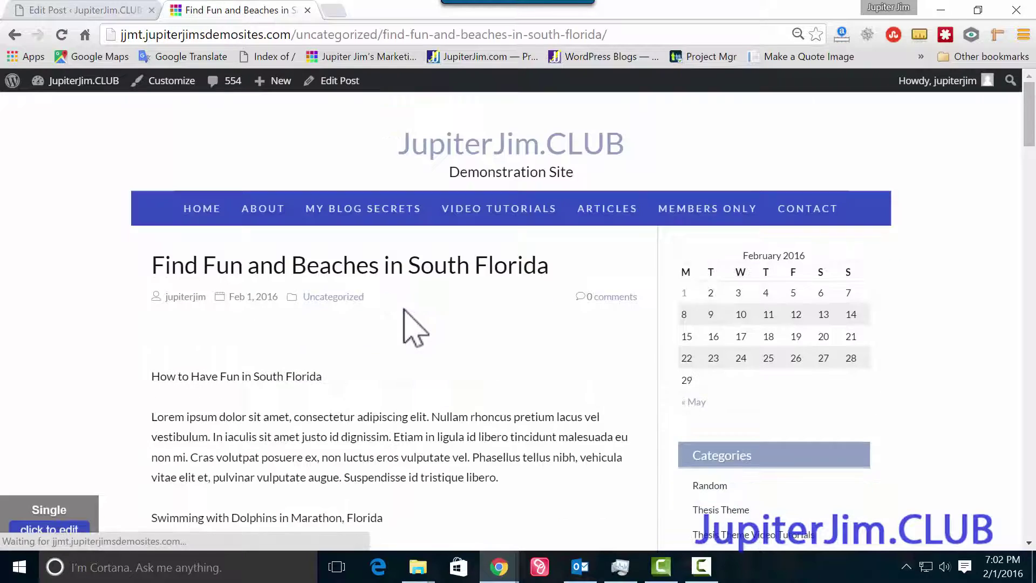
pyautogui.scroll(-4, 485, 337)
pyautogui.scroll(-6, 488, 337)
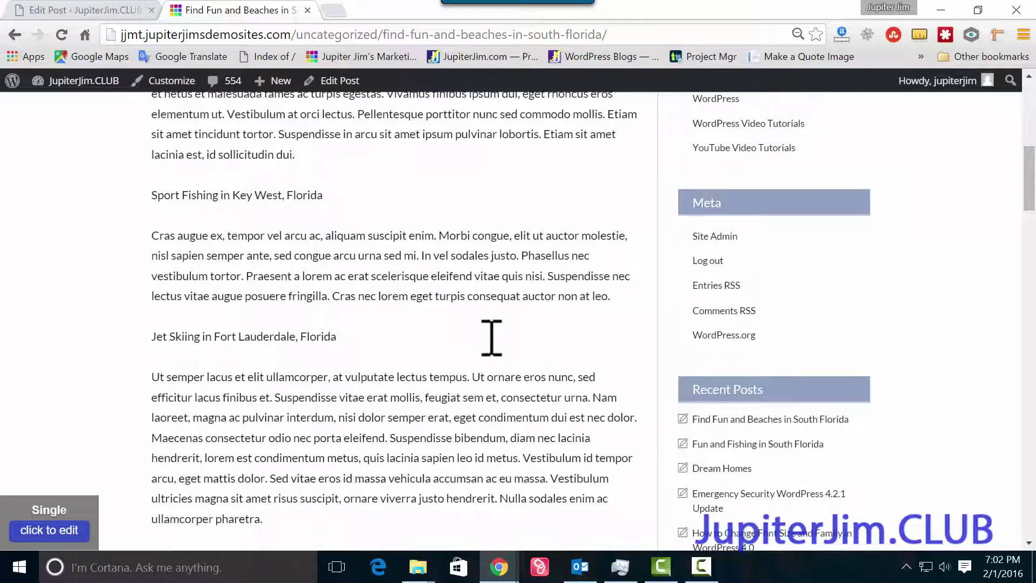
pyautogui.scroll(-7, 490, 340)
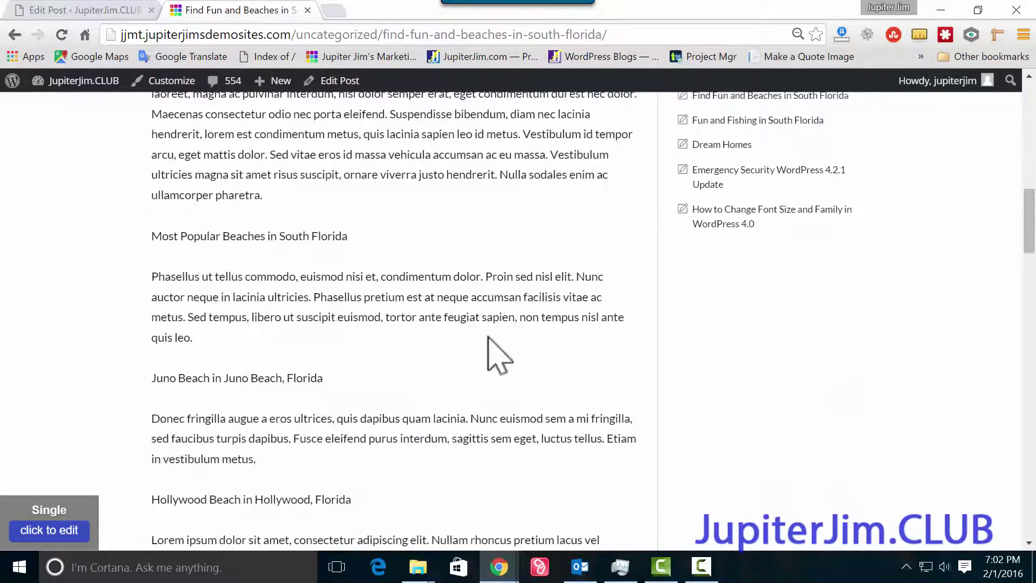
pyautogui.scroll(-9, 491, 337)
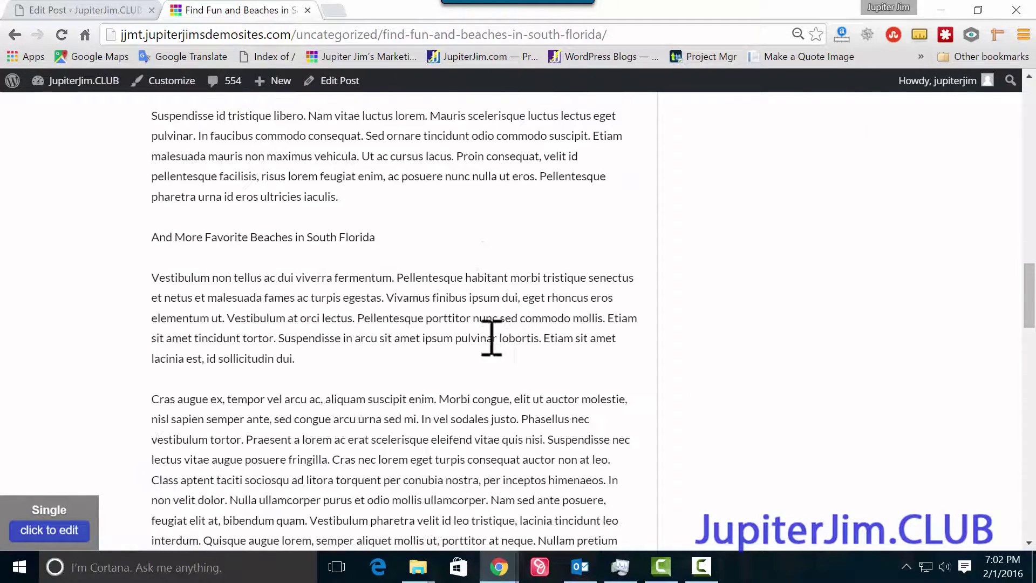
pyautogui.scroll(-6, 475, 356)
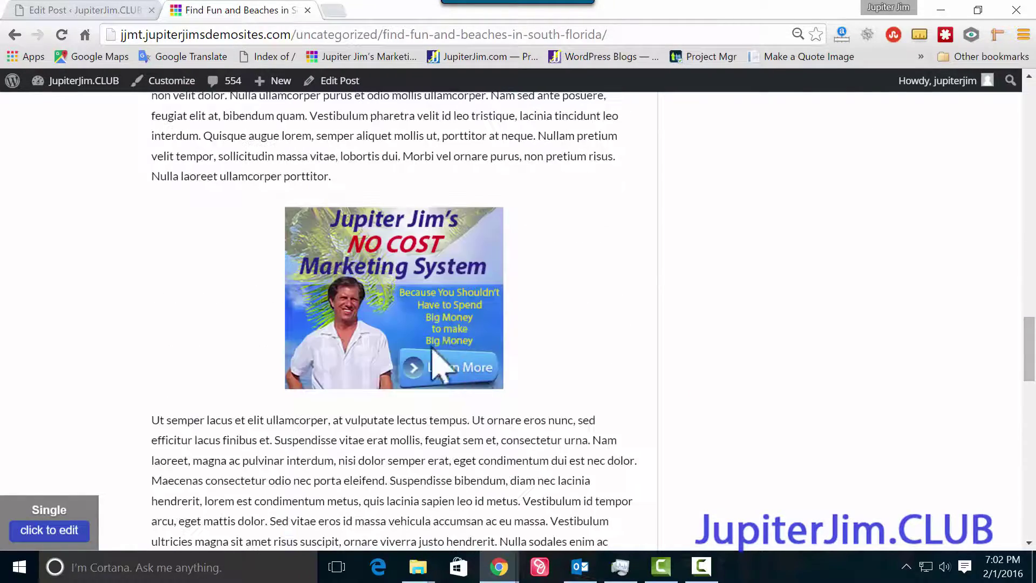
pyautogui.scroll(-3, 431, 372)
pyautogui.scroll(-4, 441, 381)
pyautogui.scroll(20, 440, 383)
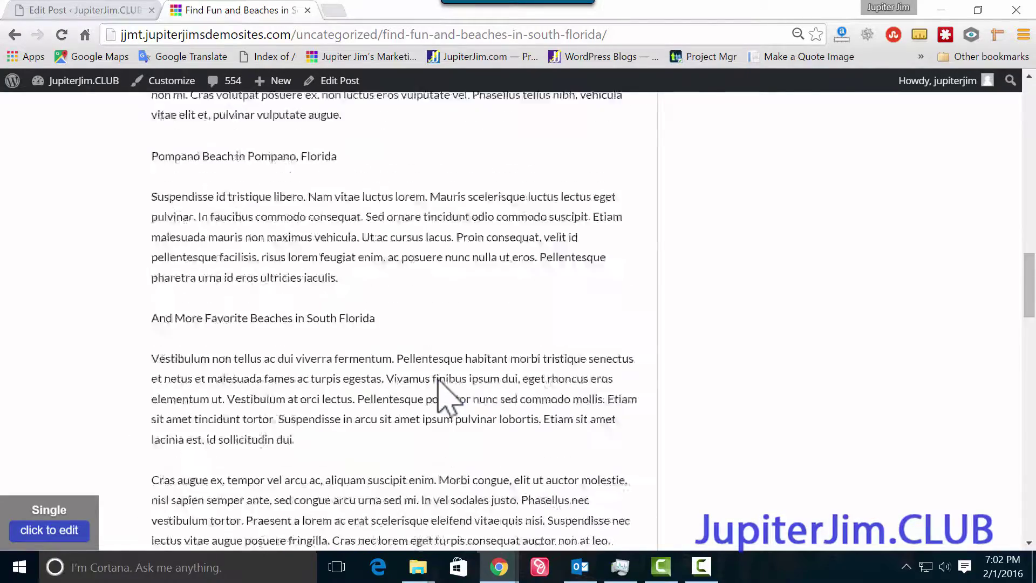
pyautogui.scroll(5, 440, 380)
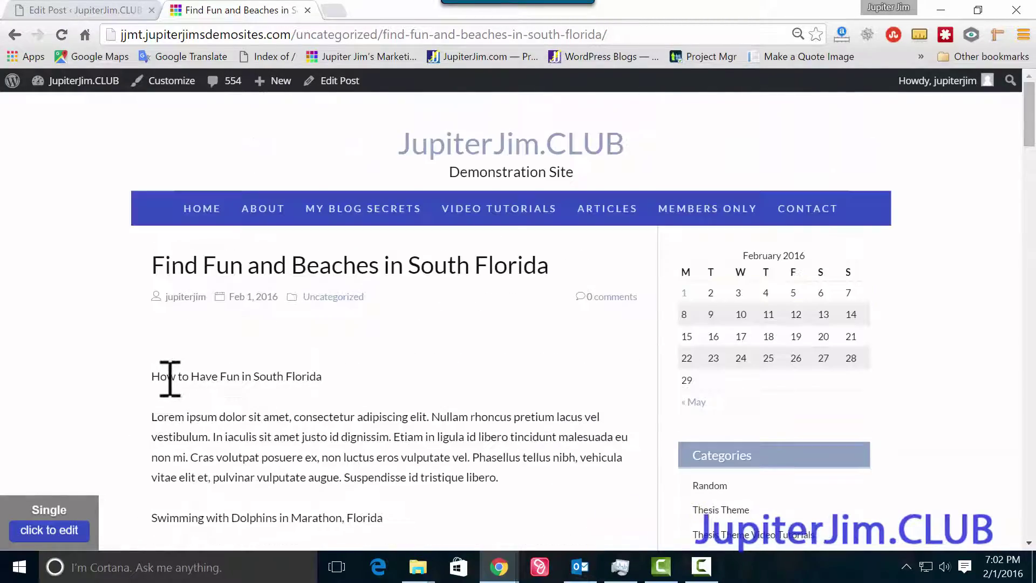
# - Select the plain subheading lines, starting with 'How to Have Fun in South Florida'
pyautogui.moveTo(151, 376); pyautogui.dragTo(316, 377)
pyautogui.scroll(-1, 380, 394)
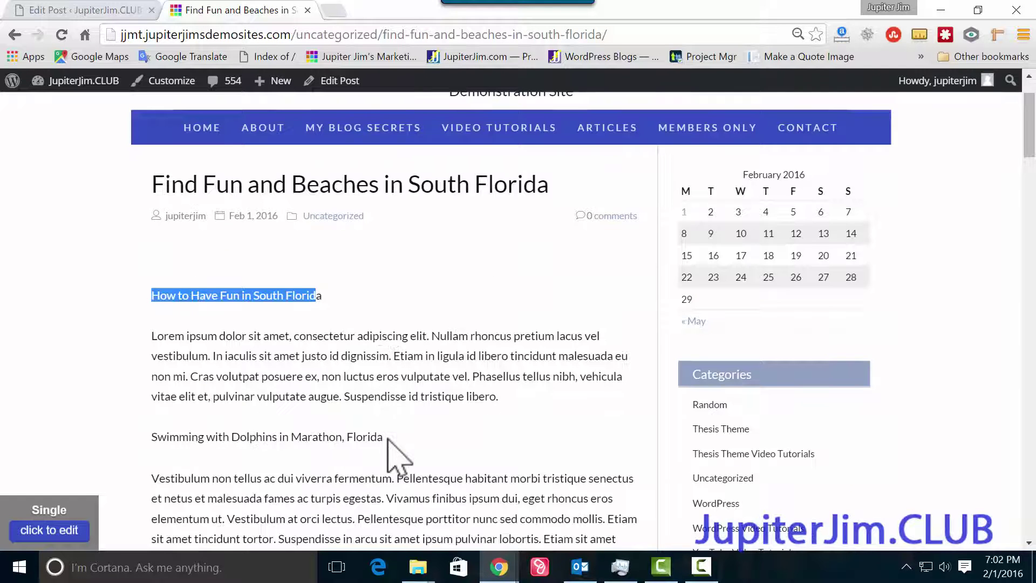
pyautogui.moveTo(384, 437); pyautogui.dragTo(144, 437)
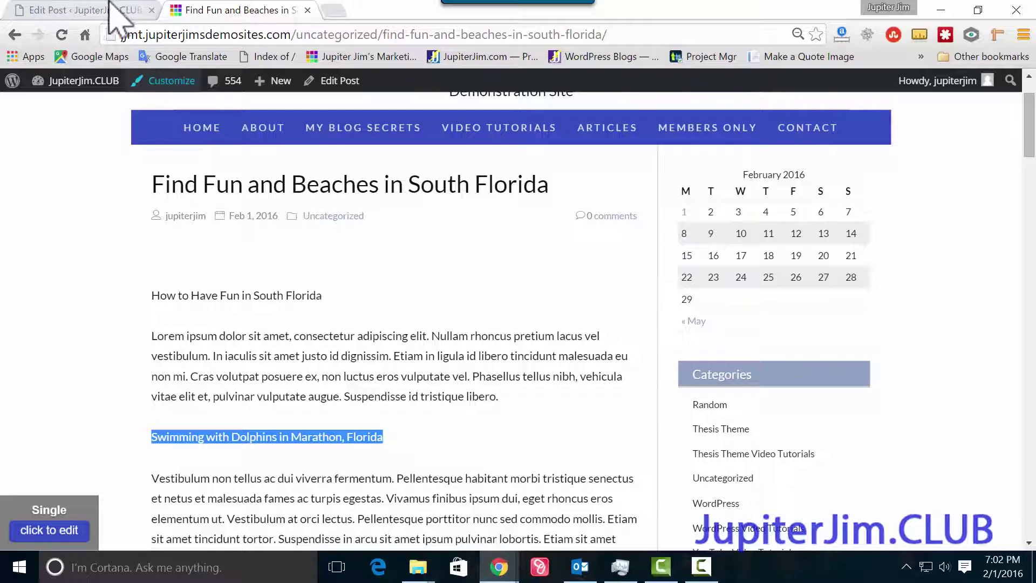
# - Compare the post title in the Edit Post tab with the live post, ending on the editor
pyautogui.click(75, 11)
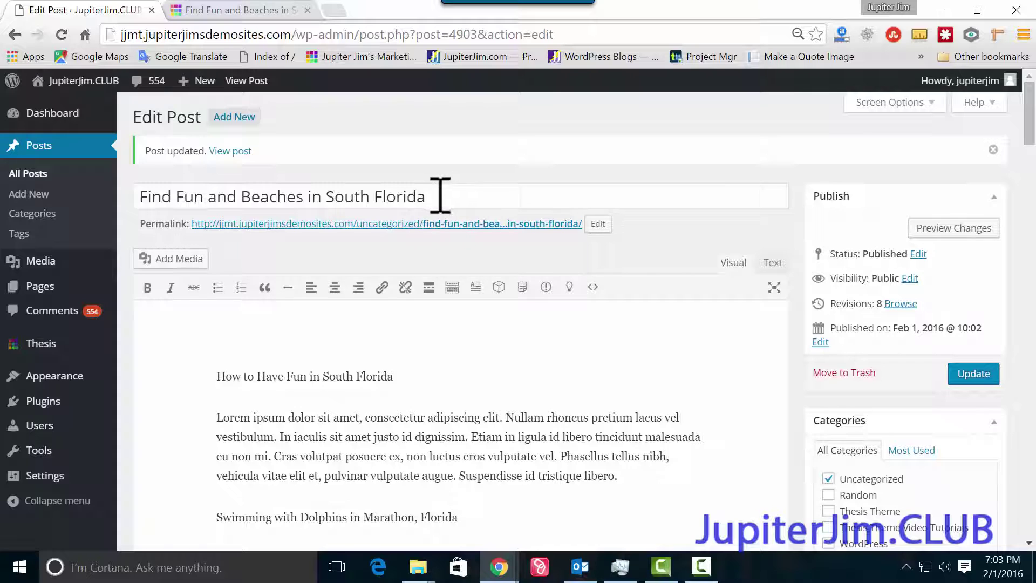
pyautogui.moveTo(447, 197); pyautogui.dragTo(122, 203)
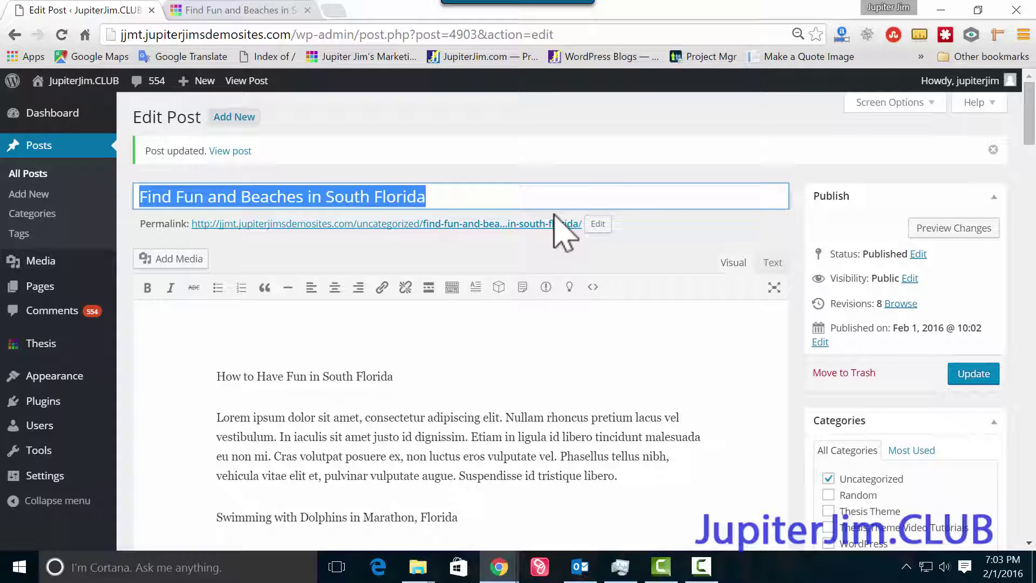
pyautogui.click(232, 10)
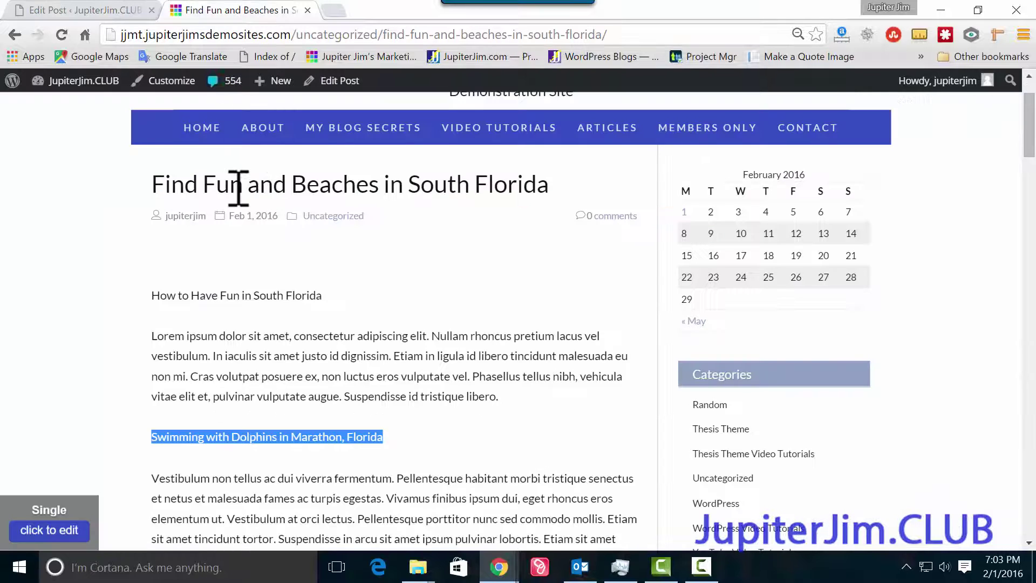
pyautogui.moveTo(239, 188); pyautogui.dragTo(470, 186)
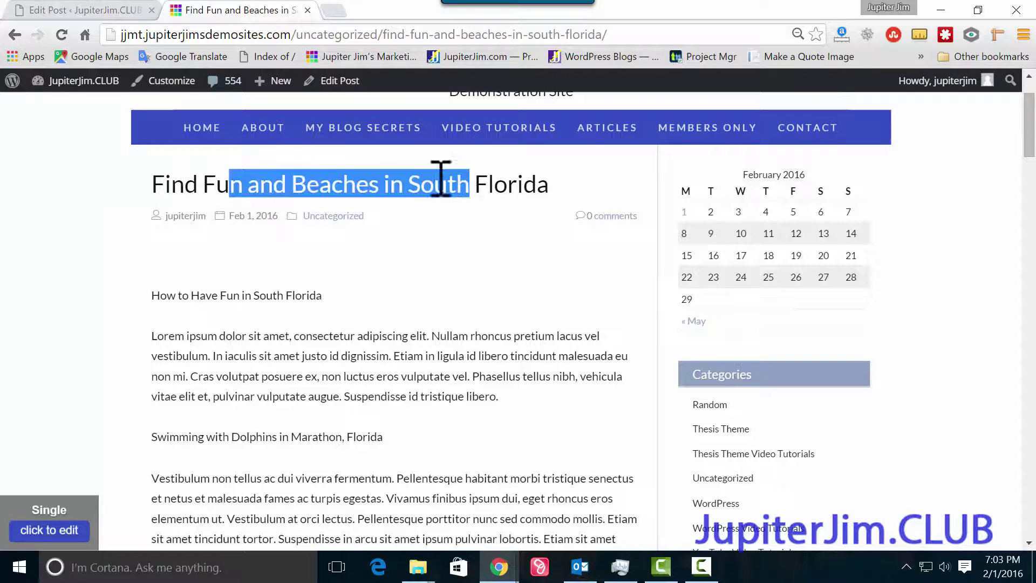
pyautogui.click(101, 10)
pyautogui.click(667, 248)
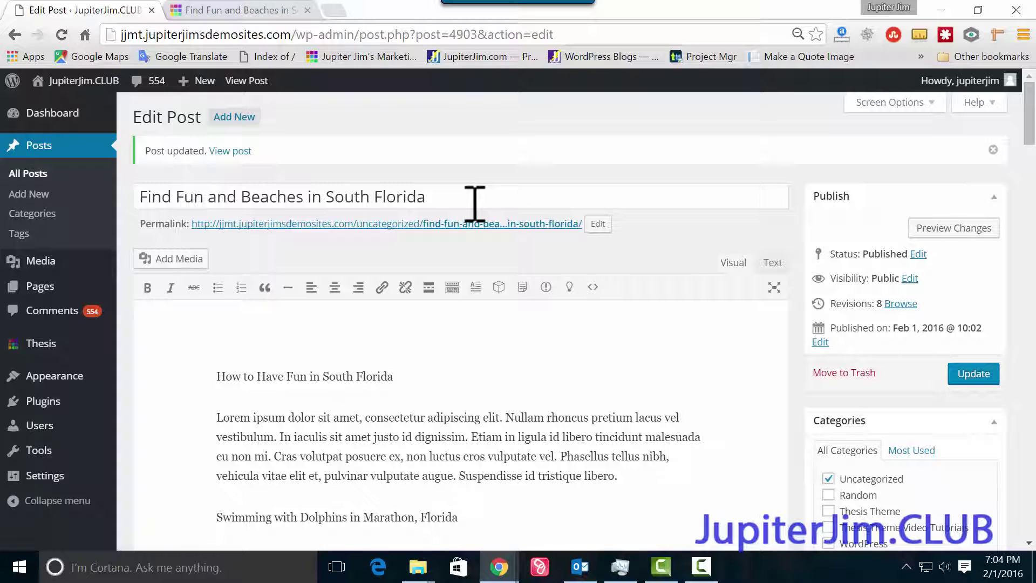
# - In the Text view, delete the stray &nbsp; from the first line of the post body
pyautogui.click(772, 270)
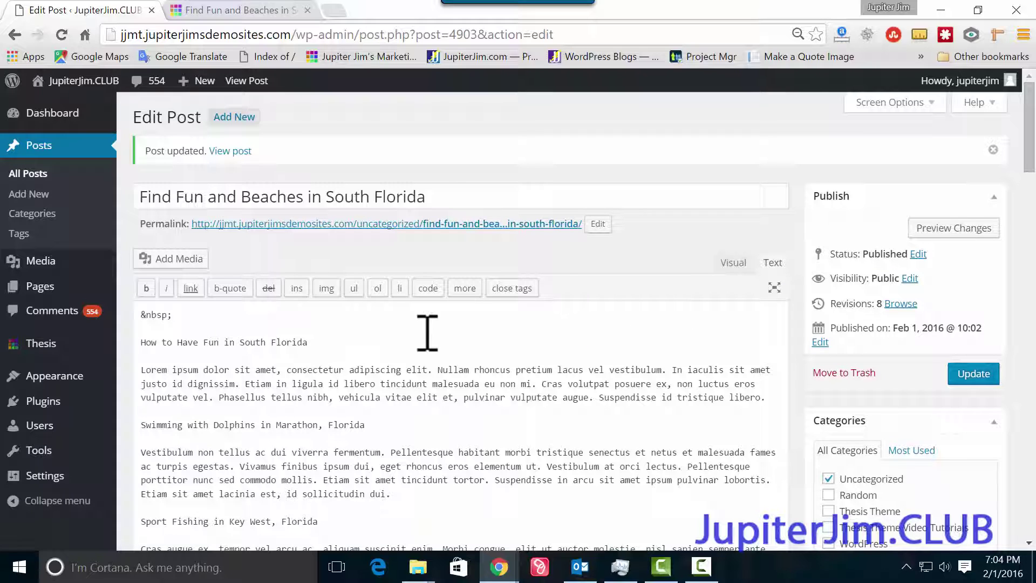
pyautogui.moveTo(197, 317); pyautogui.dragTo(137, 322)
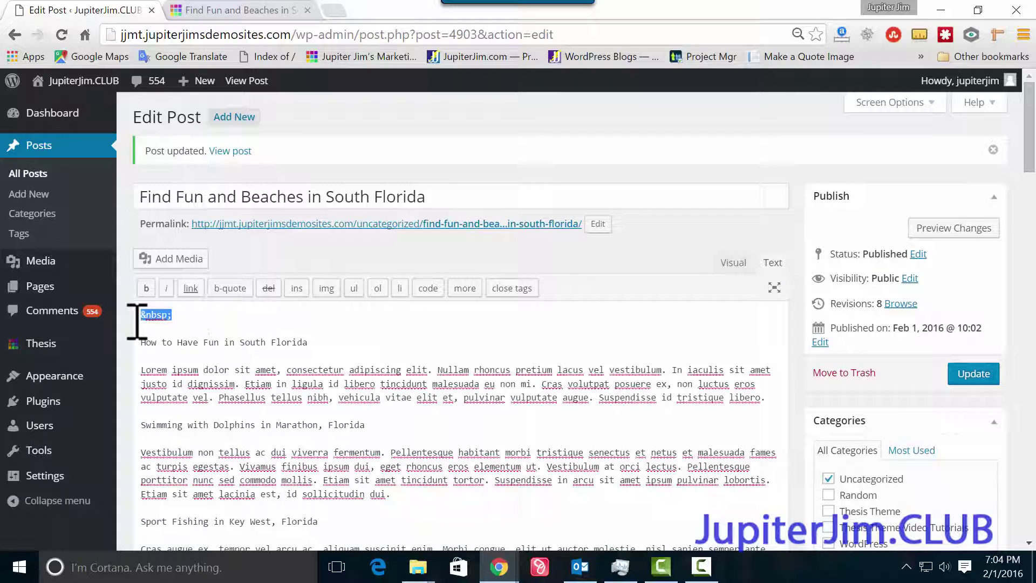
pyautogui.press('Delete')
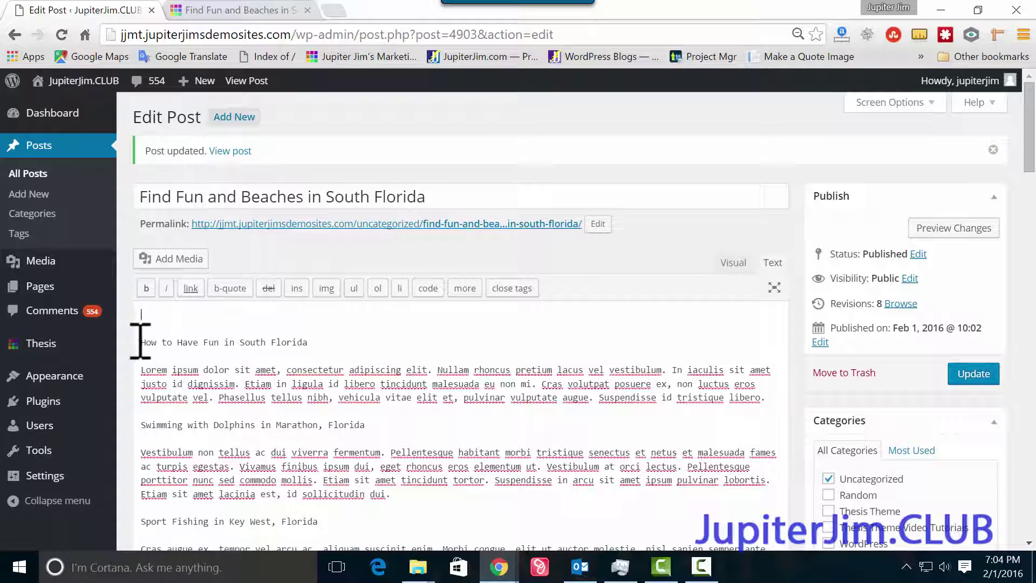
pyautogui.moveTo(140, 342); pyautogui.dragTo(317, 344)
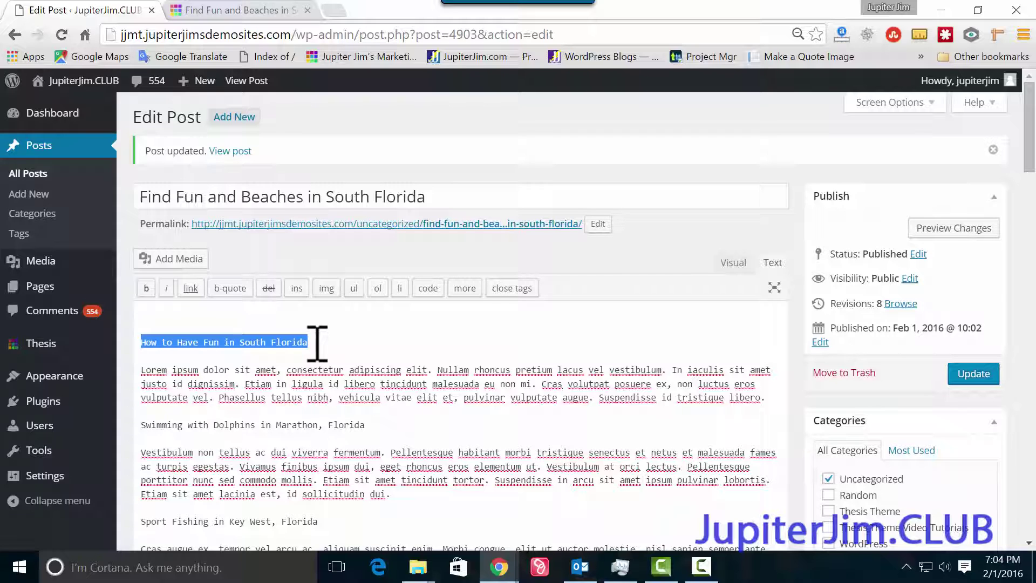
# - Format the 'How to Have Fun in South Florida' line as Heading 2 in the Visual editor
pyautogui.click(738, 270)
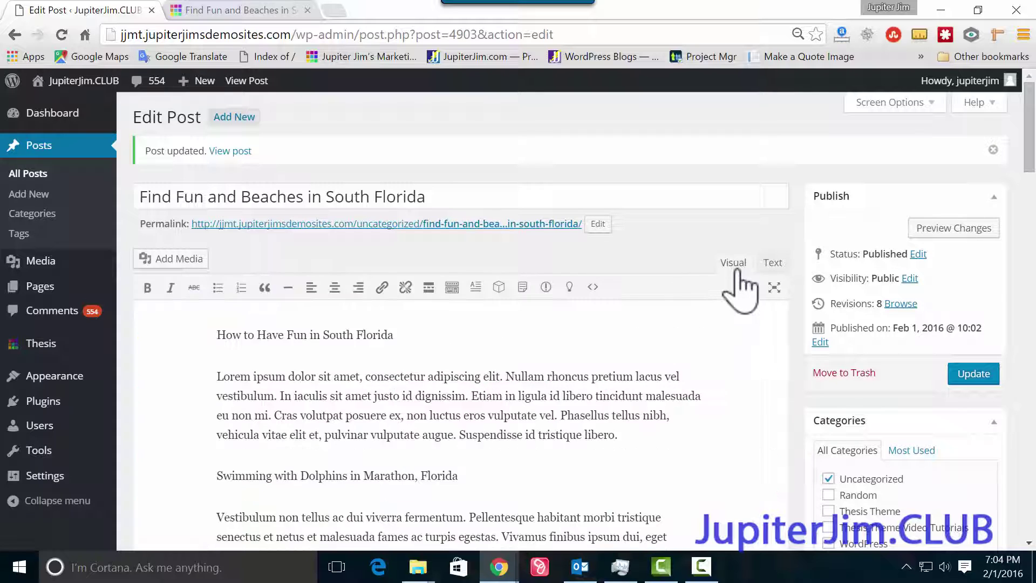
pyautogui.click(410, 333)
pyautogui.moveTo(364, 335); pyautogui.dragTo(211, 340)
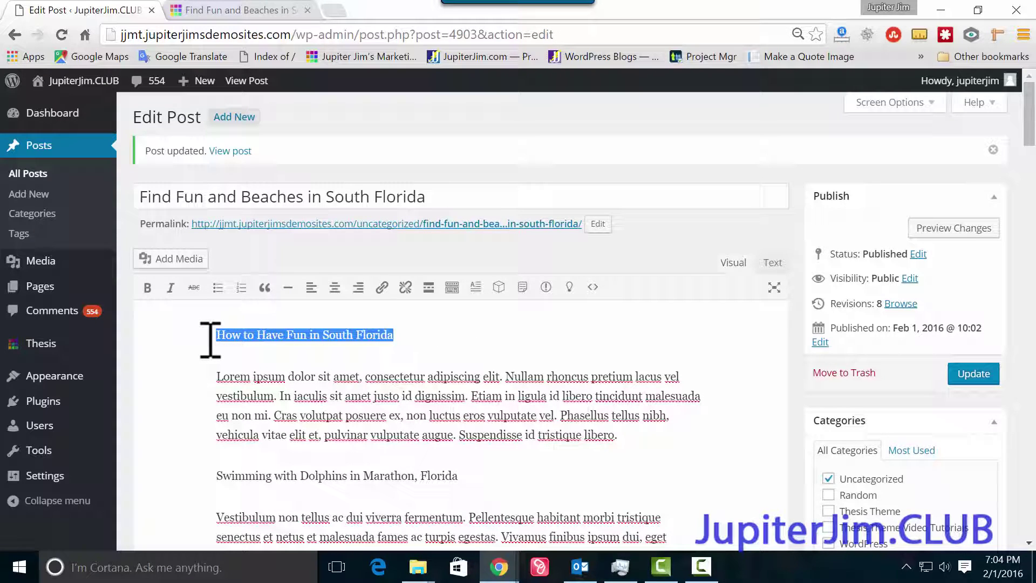
pyautogui.click(452, 287)
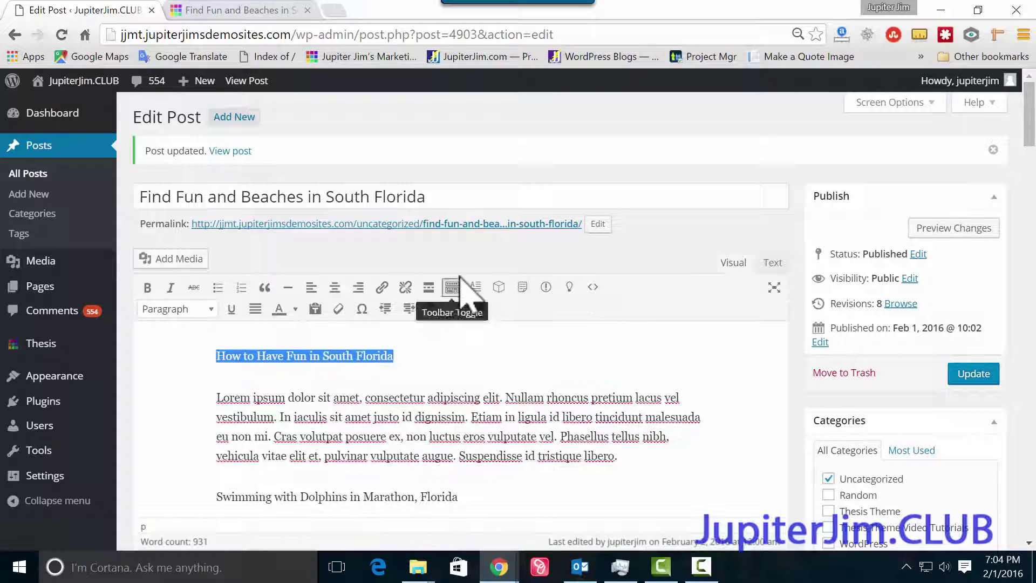
pyautogui.click(208, 310)
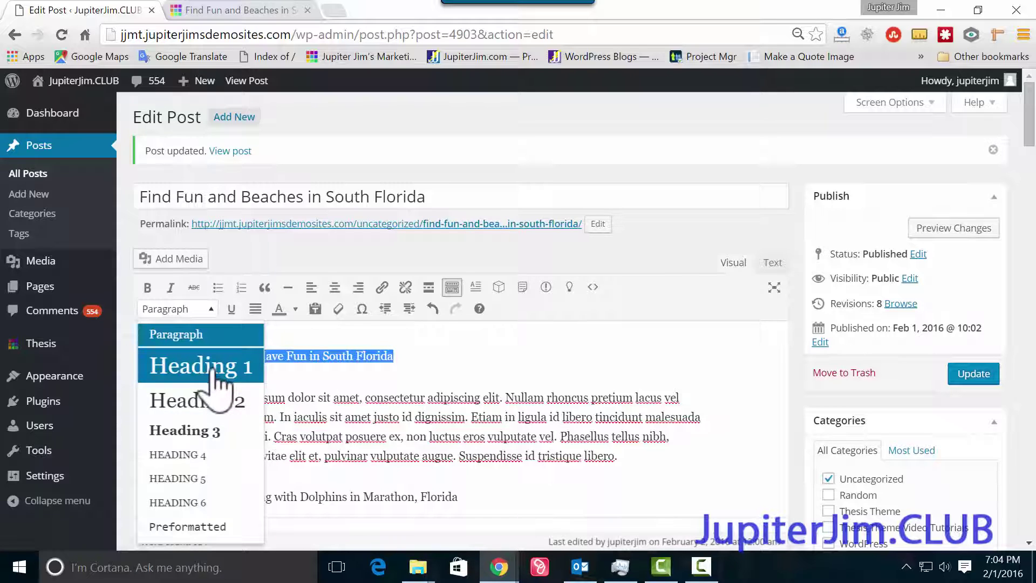
pyautogui.click(218, 396)
pyautogui.click(591, 394)
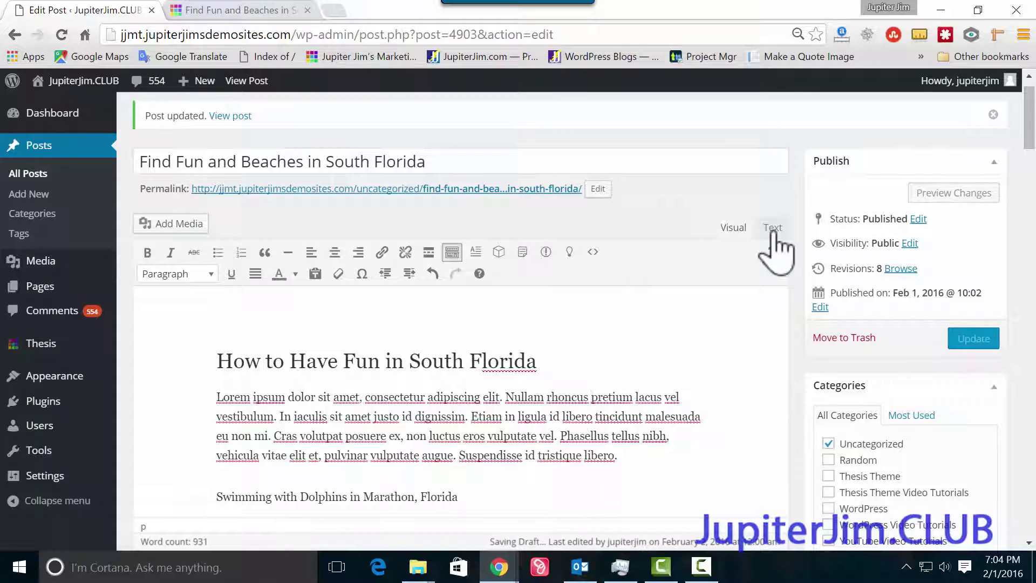
# - Inspect the opening and closing h2 tags of 'How to Have Fun in South Florida' in Text view
pyautogui.click(772, 229)
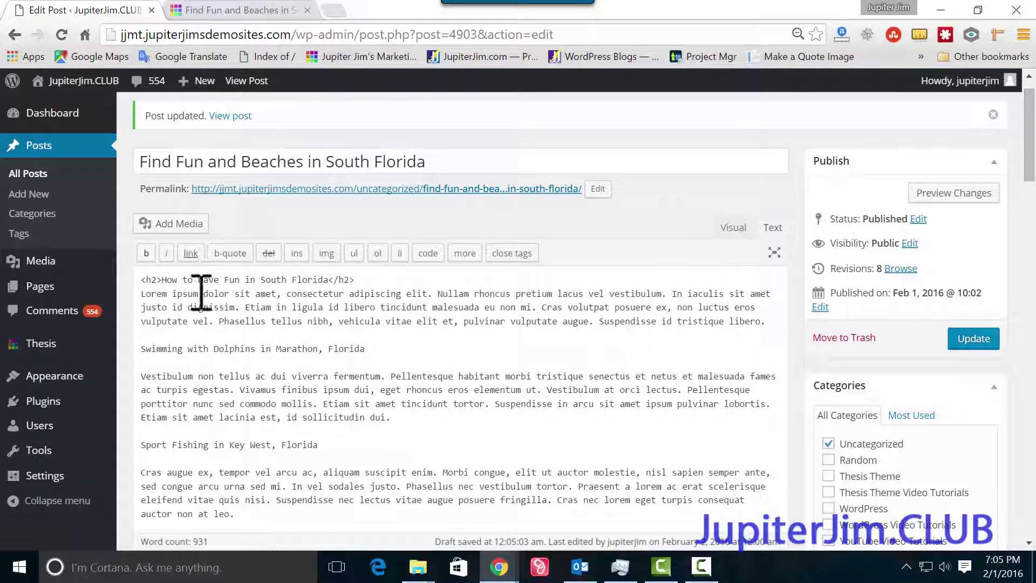
pyautogui.moveTo(162, 280); pyautogui.dragTo(339, 282)
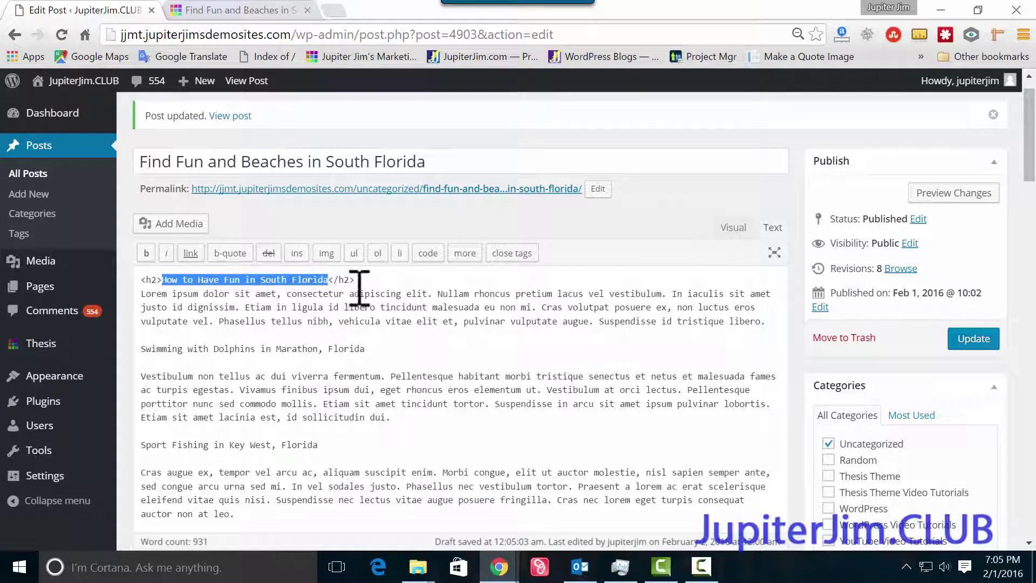
pyautogui.click(162, 278)
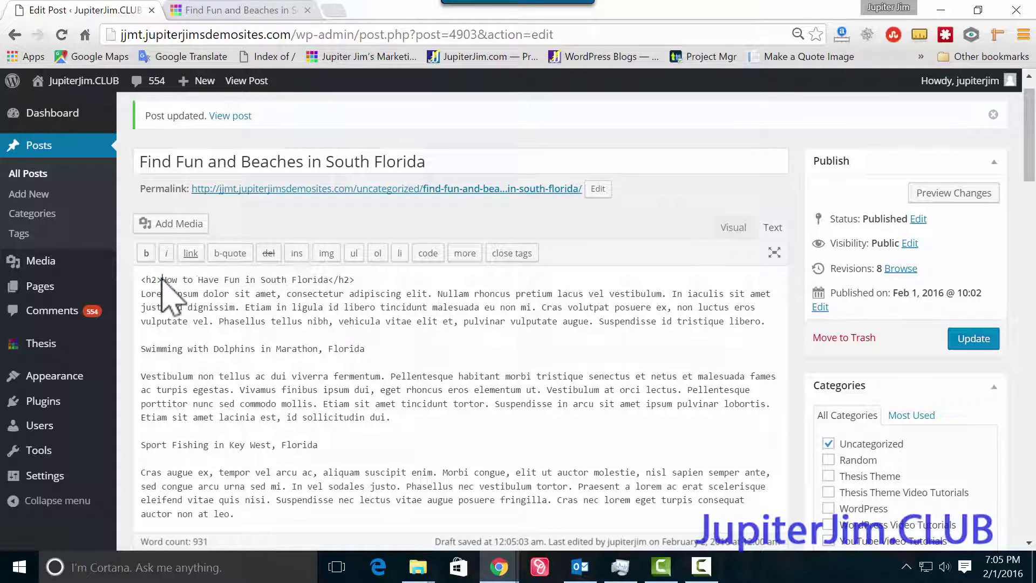
pyautogui.moveTo(162, 280); pyautogui.dragTo(138, 281)
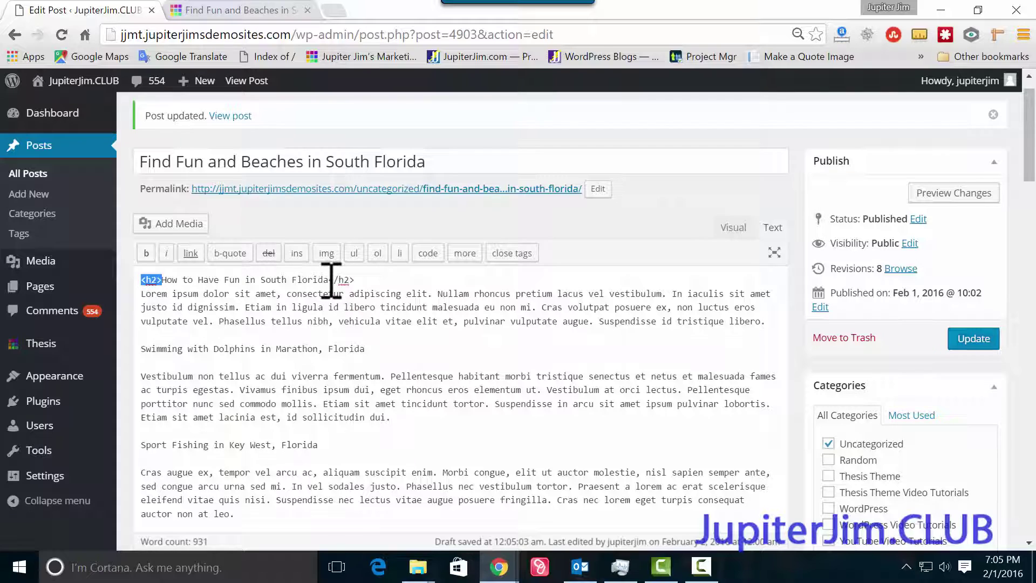
pyautogui.moveTo(328, 280); pyautogui.dragTo(370, 279)
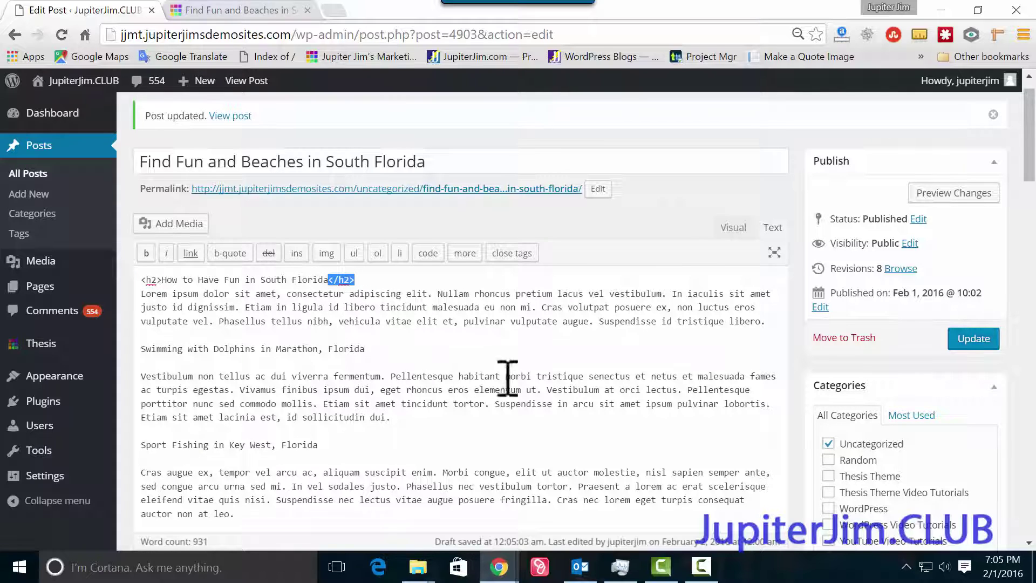
# - Center the heading and confirm its h2 tag now has style="text-align: center;"
pyautogui.click(735, 229)
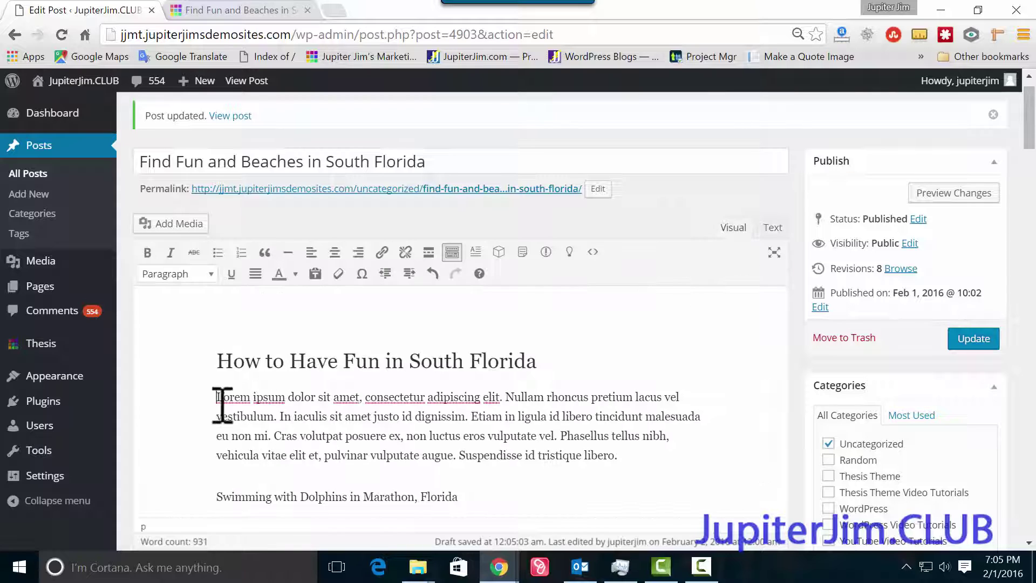
pyautogui.doubleClick(226, 361)
pyautogui.moveTo(311, 367); pyautogui.dragTo(536, 358)
pyautogui.click(335, 253)
pyautogui.click(412, 300)
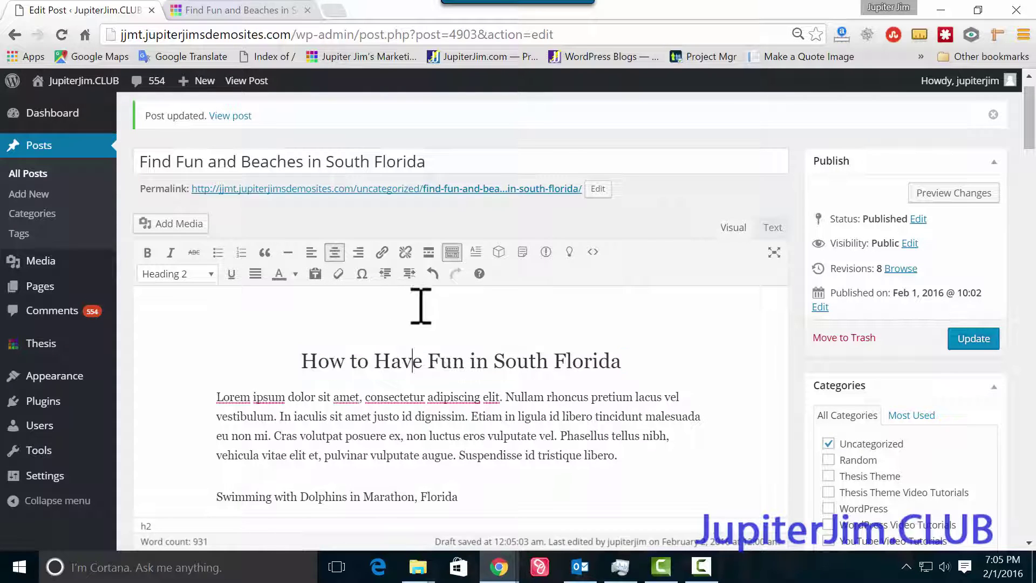
pyautogui.click(772, 230)
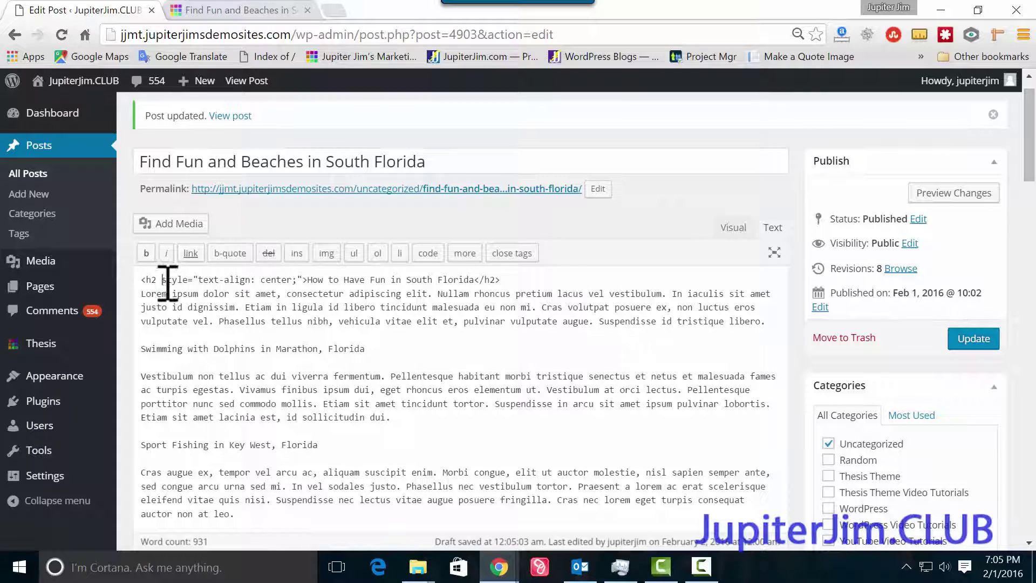
pyautogui.moveTo(162, 280); pyautogui.dragTo(290, 278)
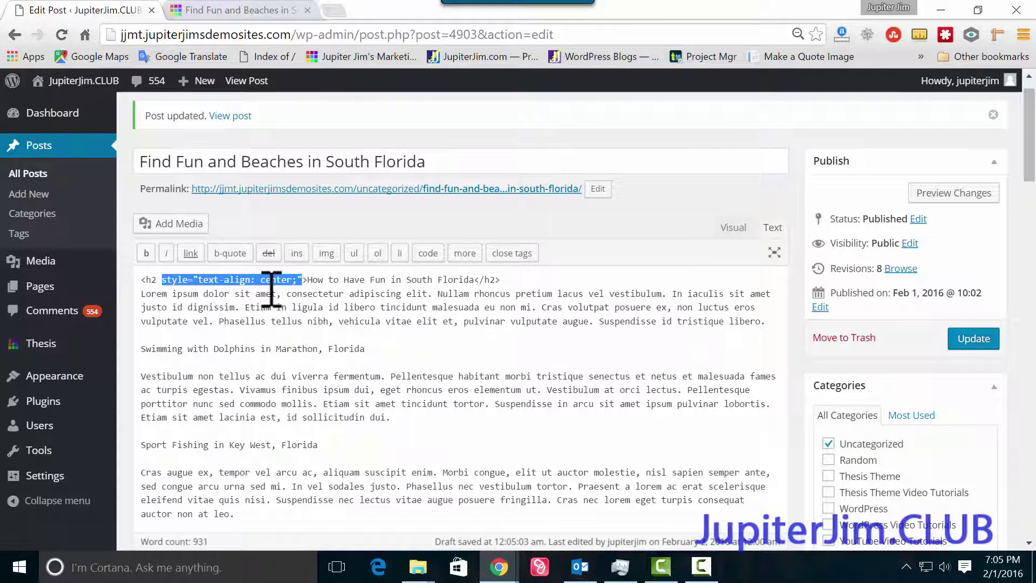
# - Make the 'Swimming with Dolphins' line a Heading 2
pyautogui.click(733, 227)
pyautogui.scroll(-3, 550, 353)
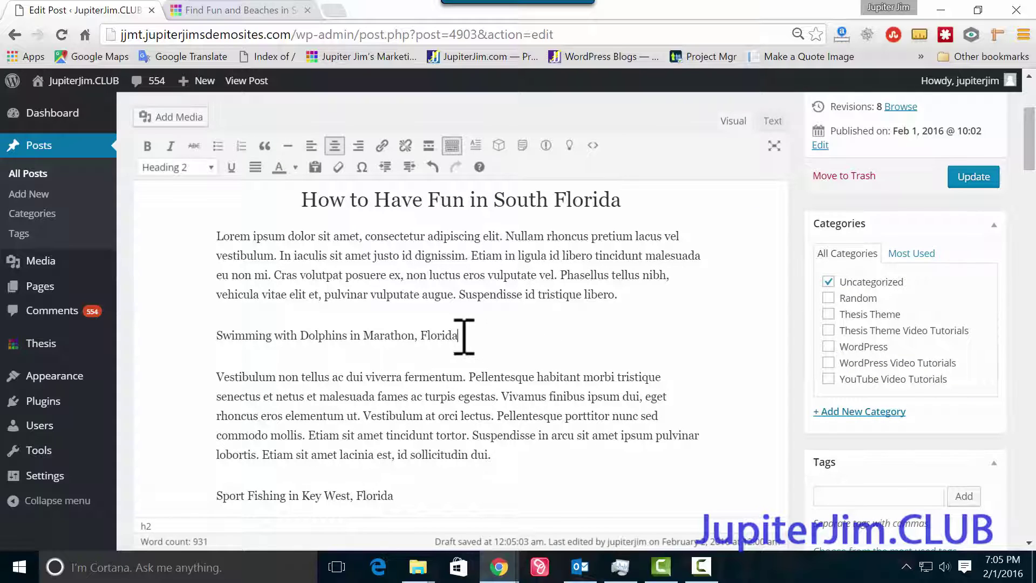
pyautogui.moveTo(464, 336); pyautogui.dragTo(180, 324)
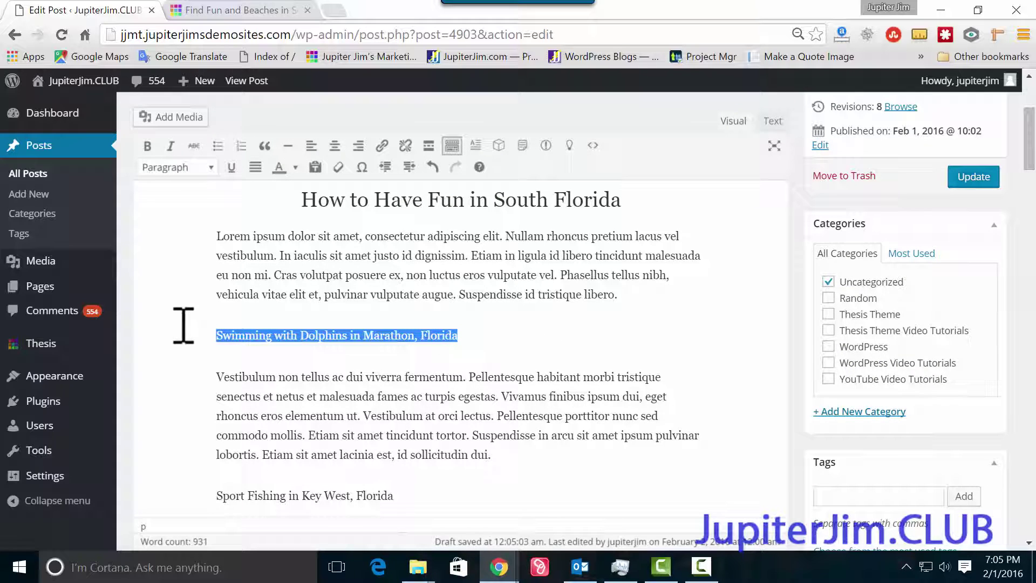
pyautogui.click(211, 166)
pyautogui.click(213, 260)
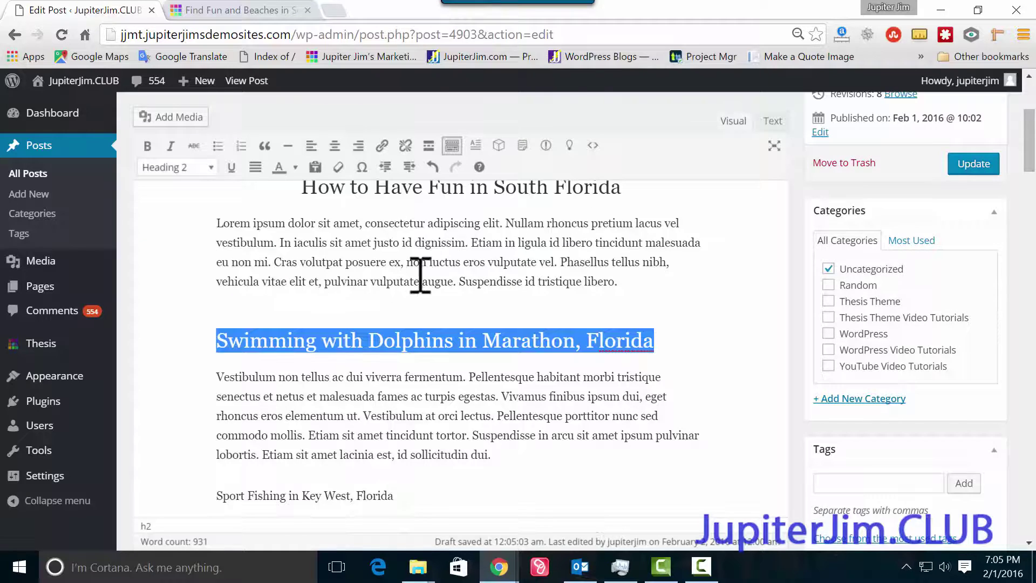
pyautogui.scroll(2, 426, 281)
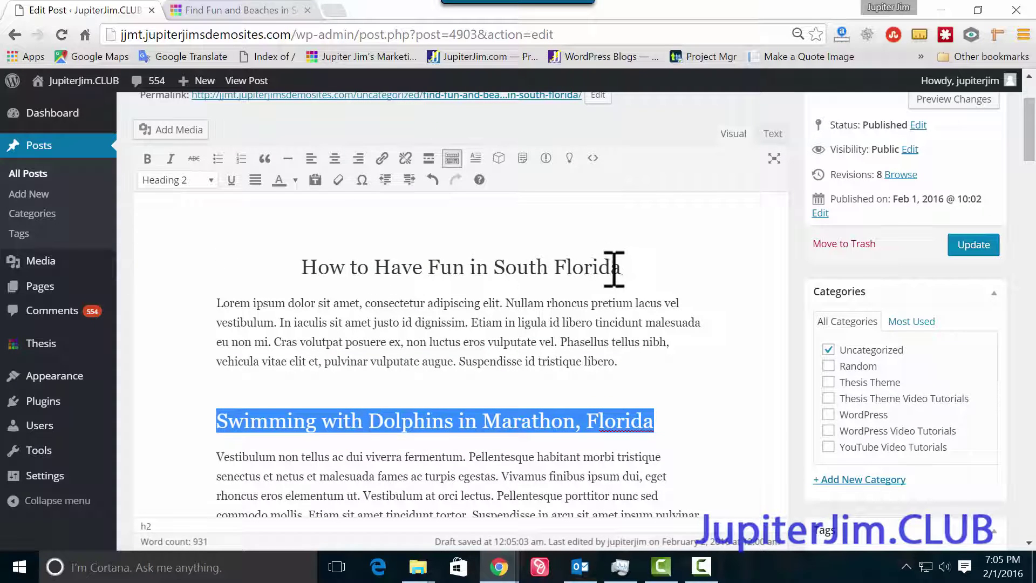
pyautogui.click(659, 328)
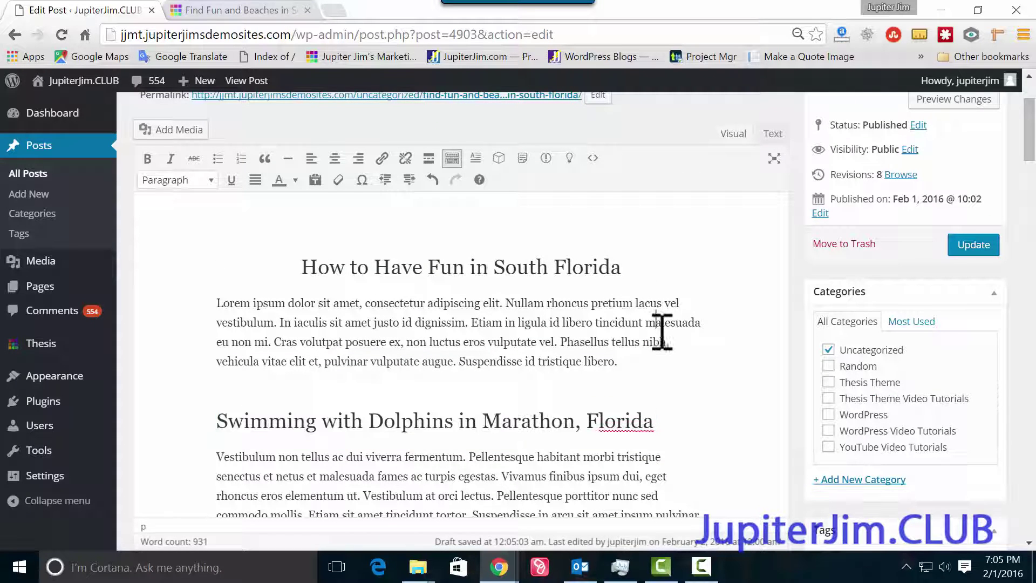
# - Make the 'Sport Fishing in Key West, Florida' line a Heading 2
pyautogui.scroll(-5, 662, 331)
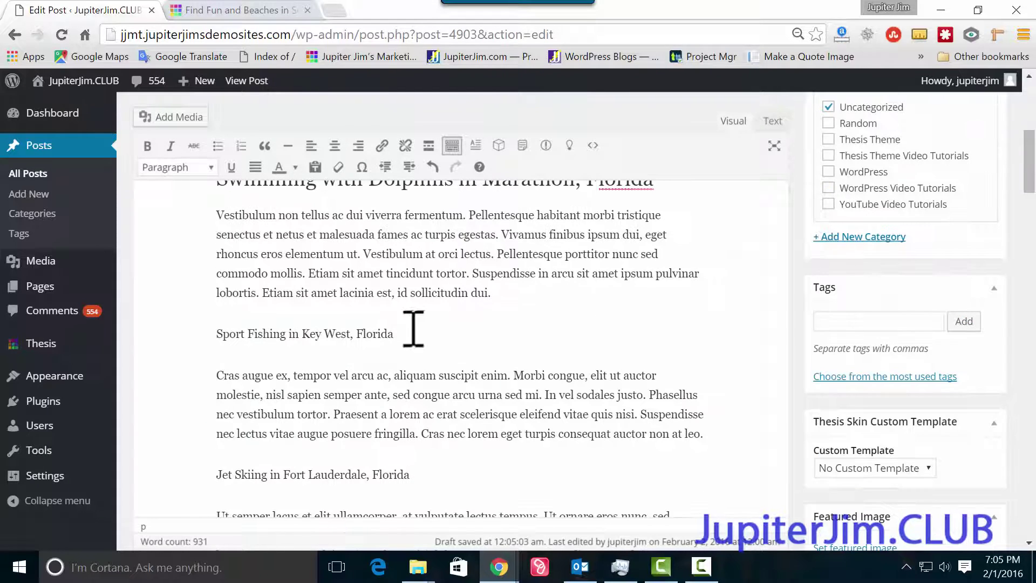
pyautogui.moveTo(413, 330); pyautogui.dragTo(208, 335)
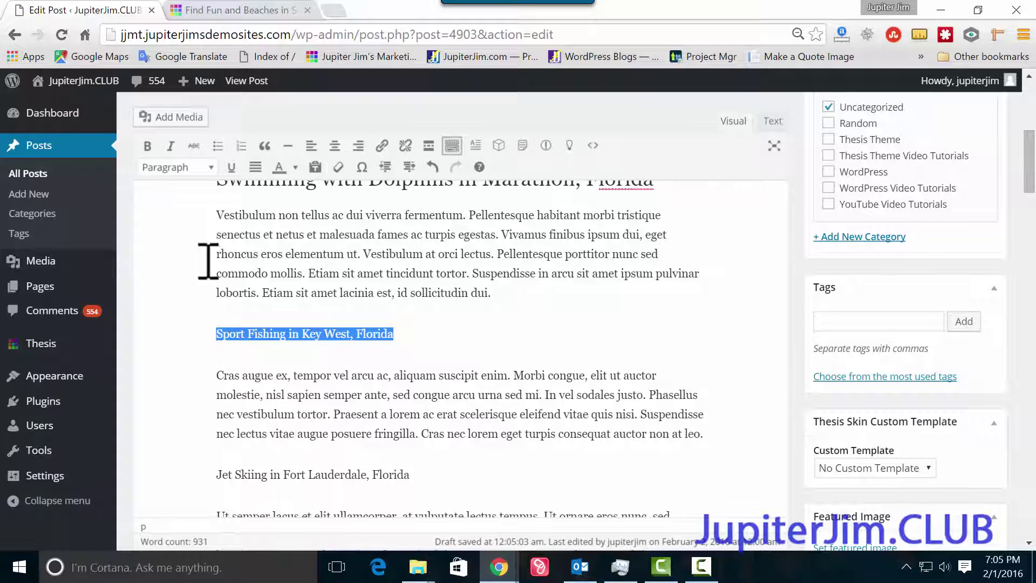
pyautogui.click(207, 168)
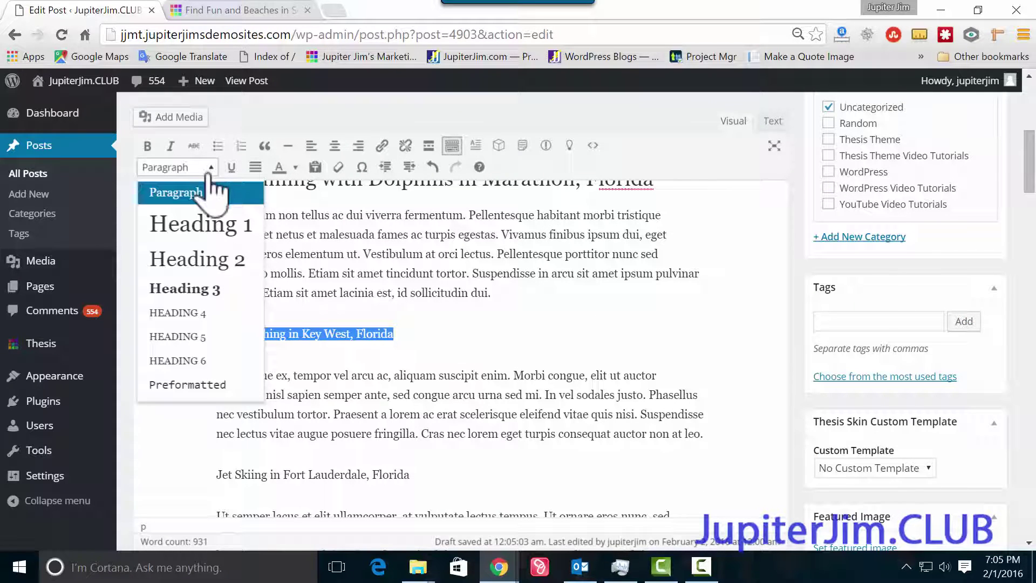
pyautogui.click(213, 258)
pyautogui.click(596, 325)
# - Make the 'Jet Skiing in Fort Lauderdale, Florida' line a Heading 2
pyautogui.scroll(-3, 592, 308)
pyautogui.moveTo(418, 323); pyautogui.dragTo(208, 321)
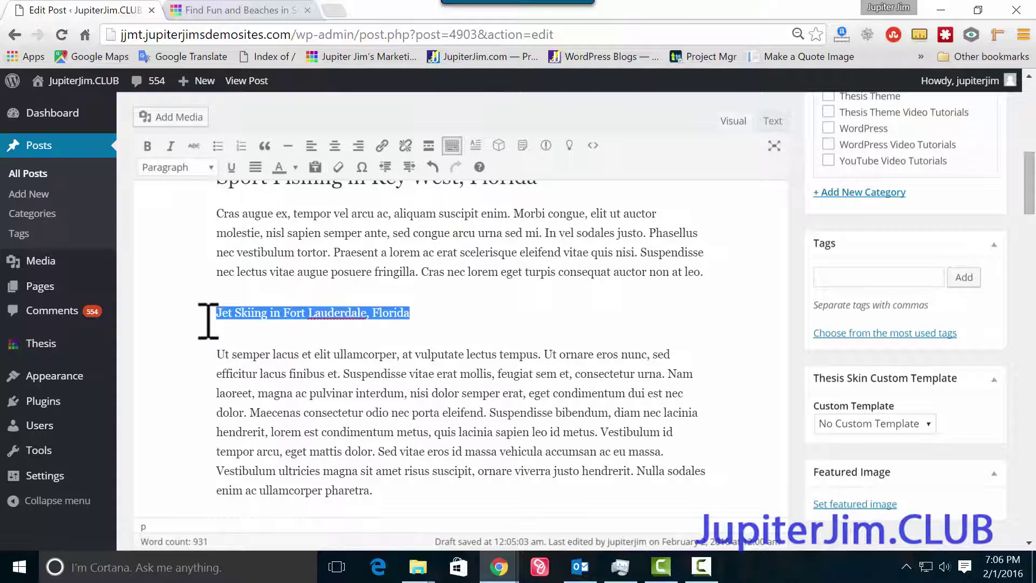
pyautogui.click(208, 167)
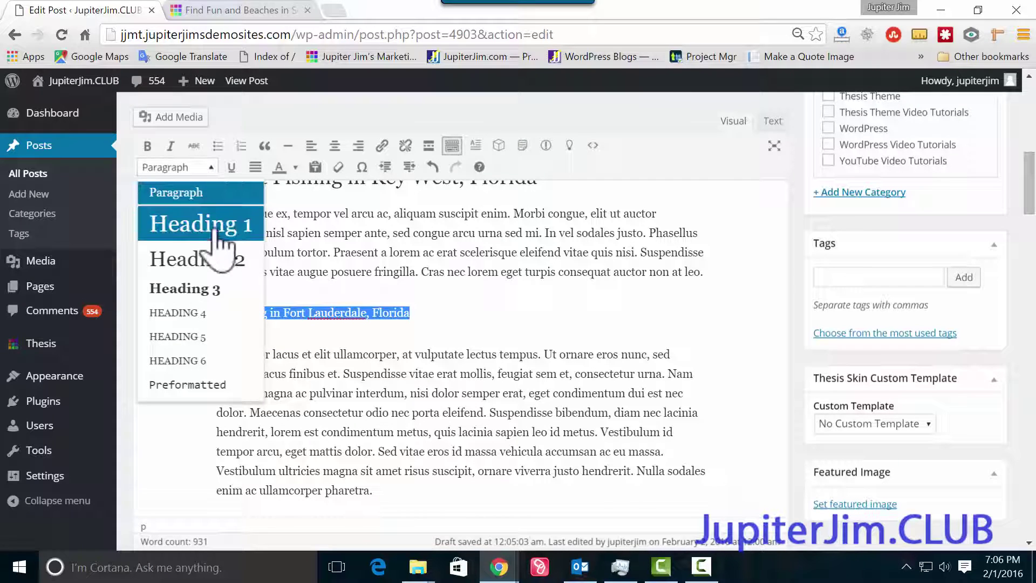
pyautogui.click(216, 258)
pyautogui.scroll(-3, 590, 317)
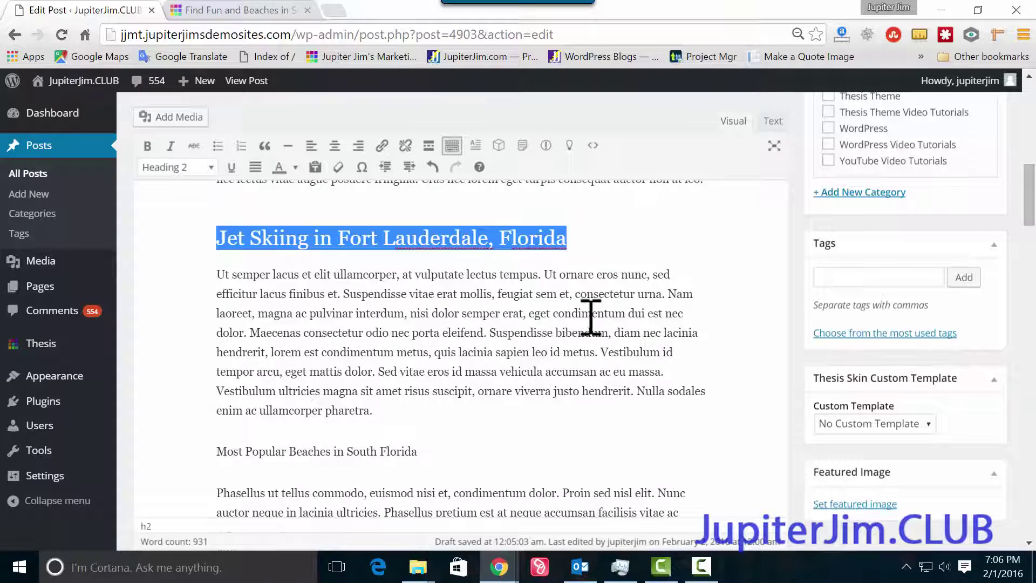
pyautogui.scroll(3, 591, 317)
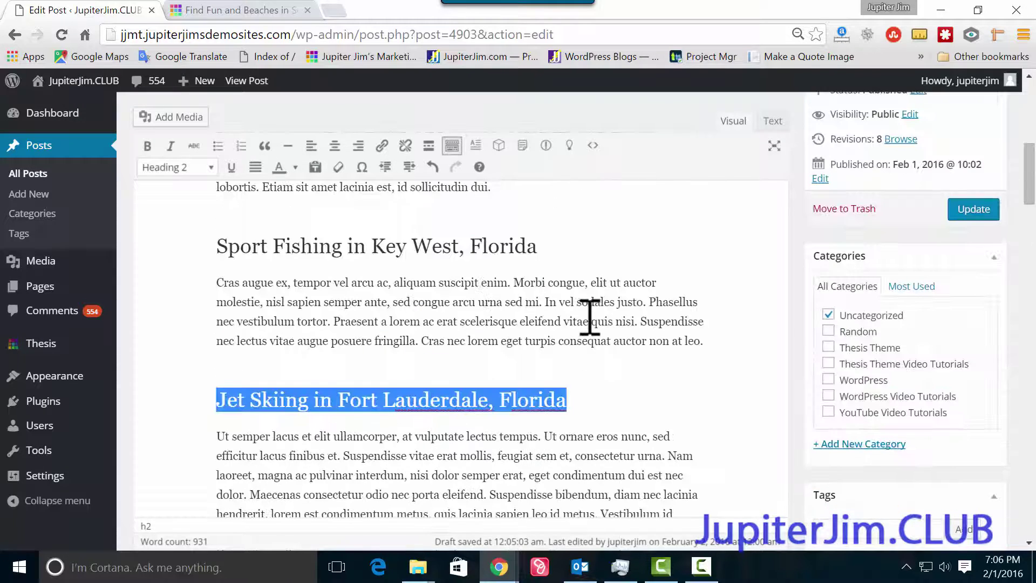
# - Center the Jet Skiing, Sport Fishing and Swimming with Dolphins headings using Align Center
pyautogui.click(334, 145)
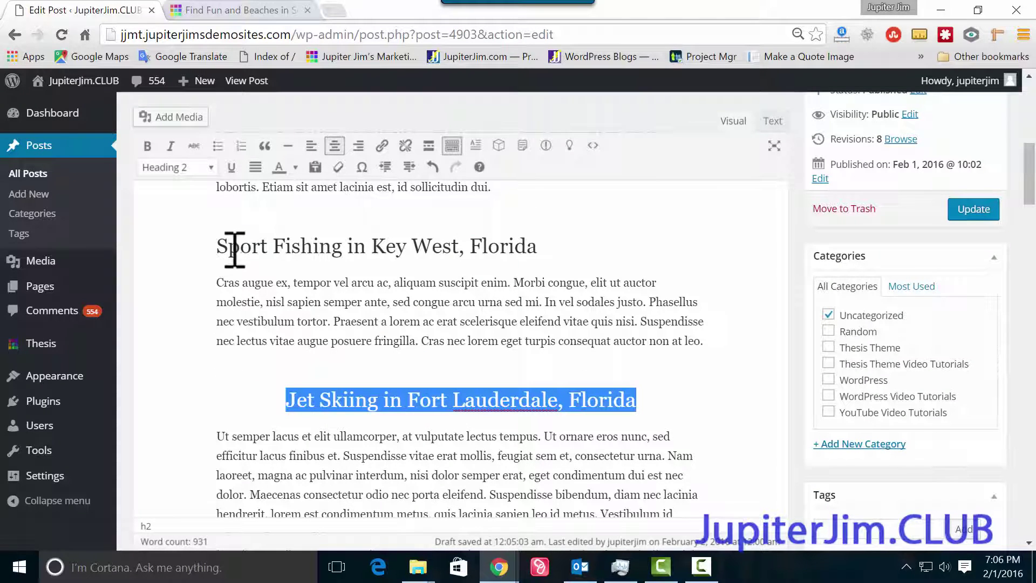
pyautogui.moveTo(217, 246); pyautogui.dragTo(547, 237)
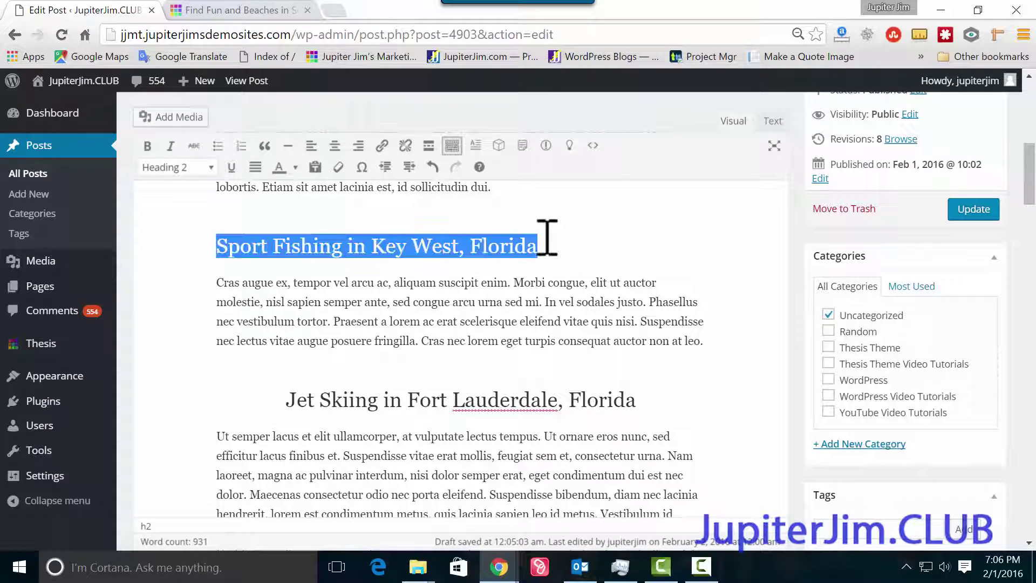
pyautogui.click(334, 146)
pyautogui.scroll(4, 423, 338)
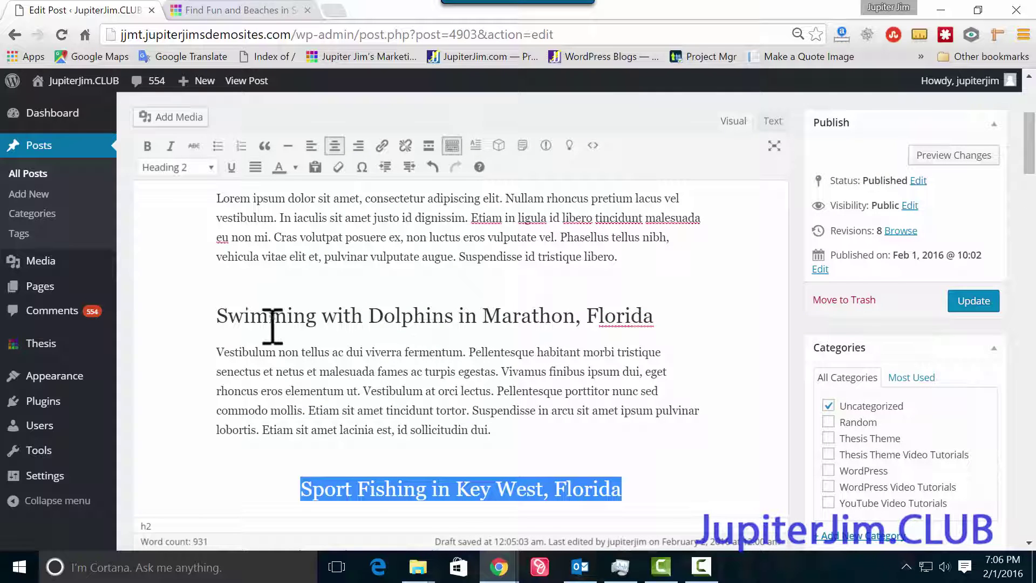
pyautogui.moveTo(215, 315); pyautogui.dragTo(656, 307)
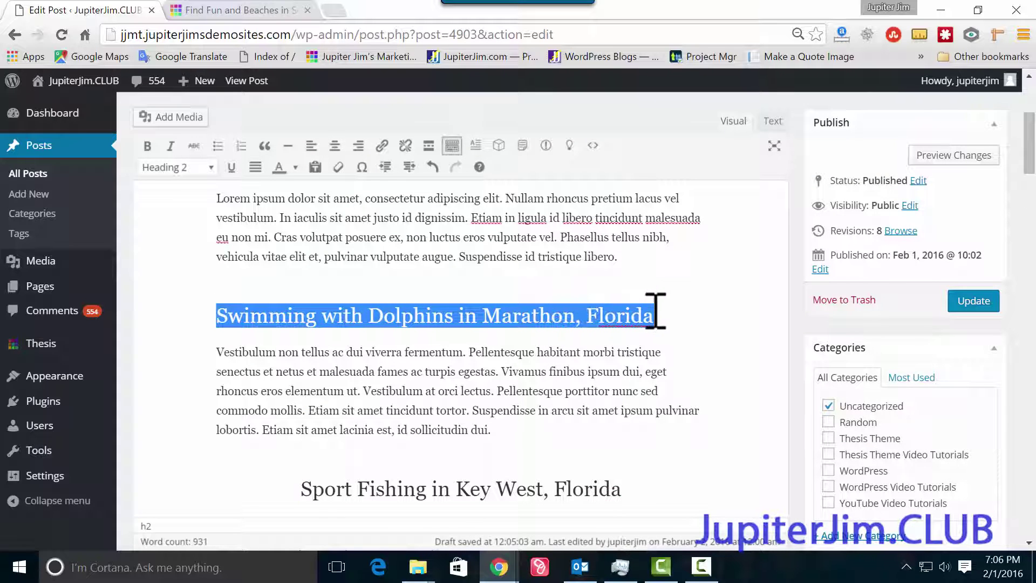
pyautogui.click(334, 146)
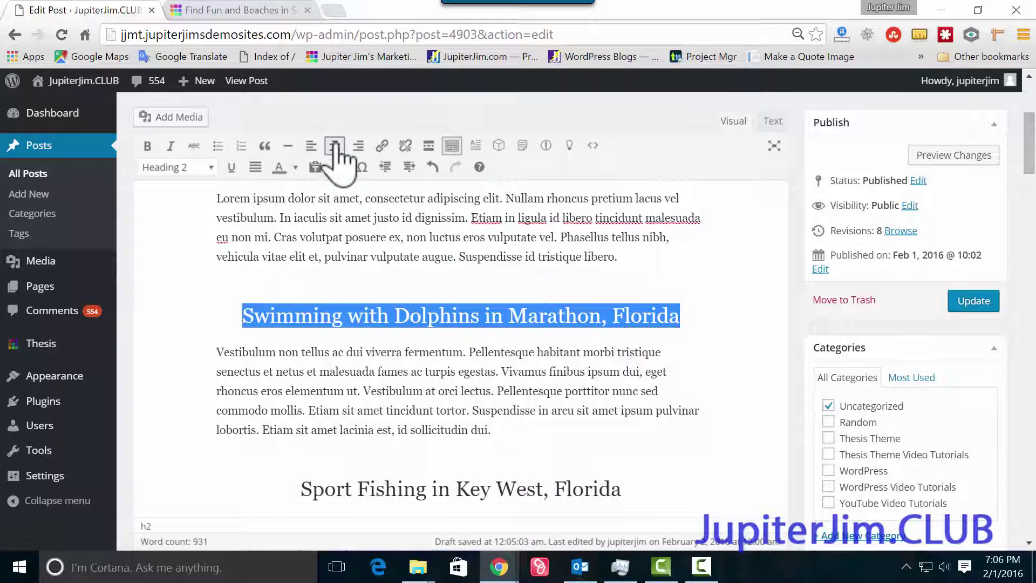
pyautogui.click(443, 224)
pyautogui.scroll(3, 451, 261)
pyautogui.scroll(-7, 439, 293)
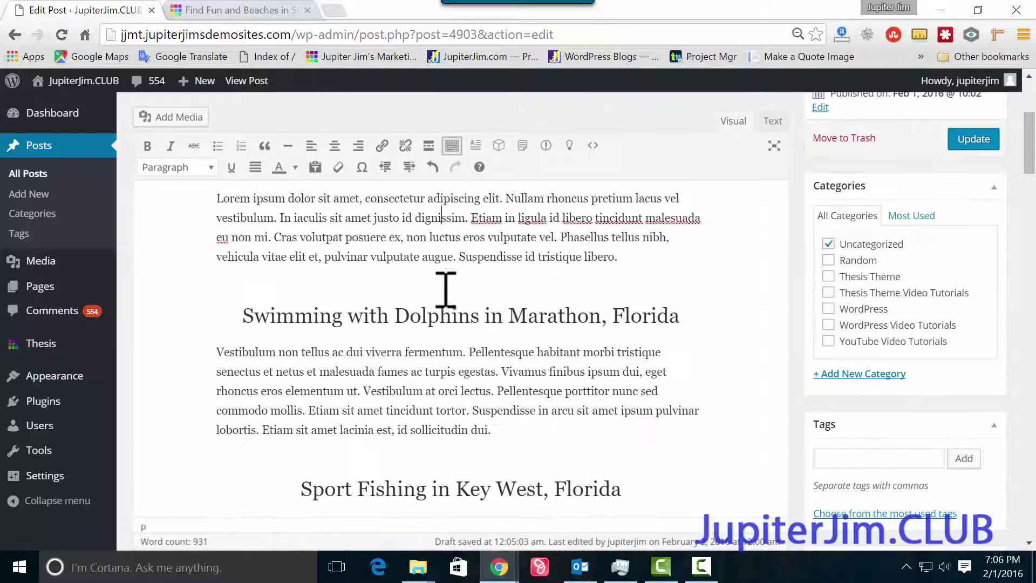
pyautogui.scroll(-6, 389, 333)
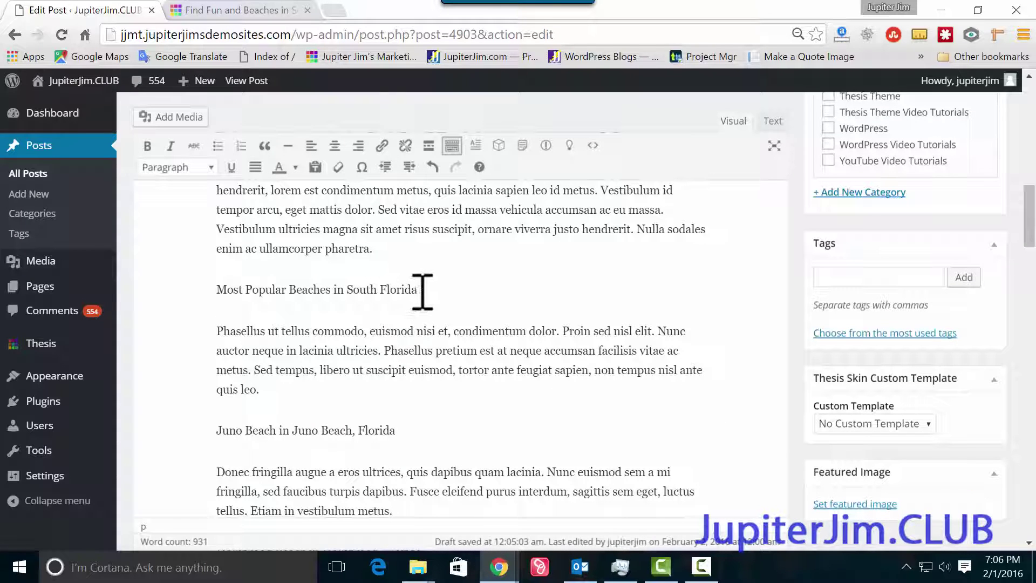
# - Format the 'Most Popular Beaches in South Florida' line as Heading 2
pyautogui.moveTo(422, 291); pyautogui.dragTo(191, 290)
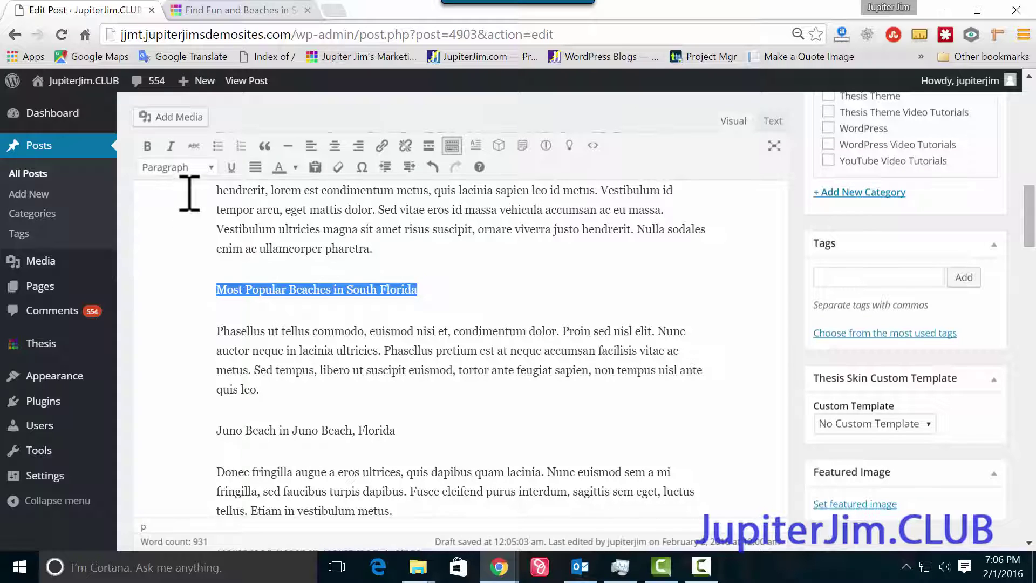
pyautogui.click(209, 168)
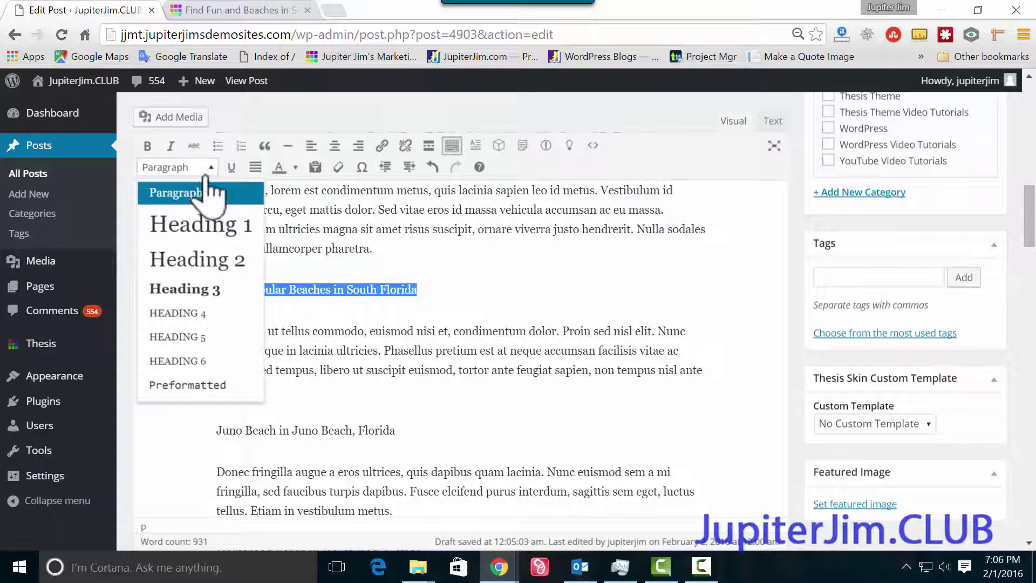
pyautogui.click(209, 260)
pyautogui.click(502, 379)
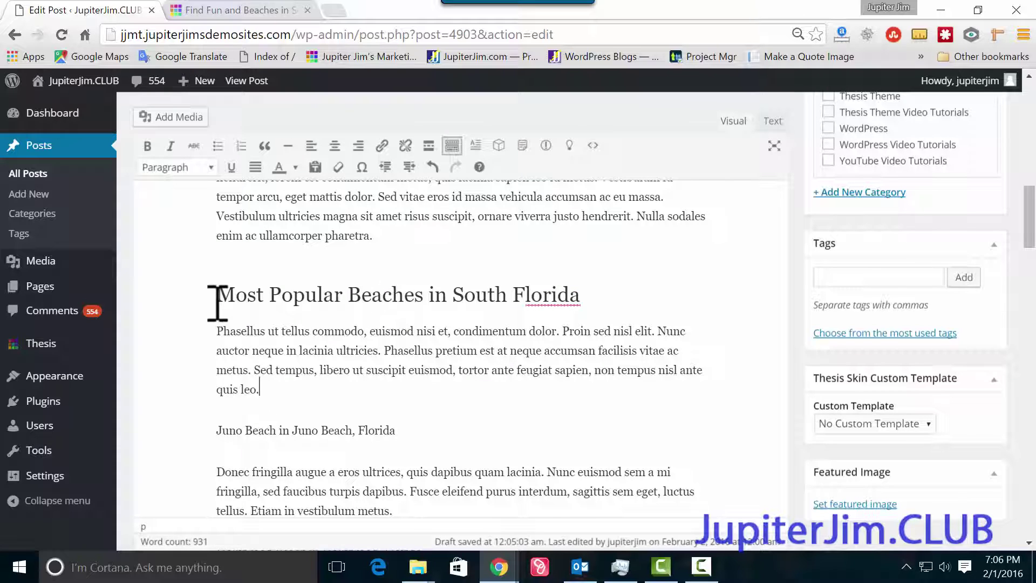
# - Center the 'Most Popular Beaches in South Florida' heading
pyautogui.moveTo(216, 295); pyautogui.dragTo(594, 282)
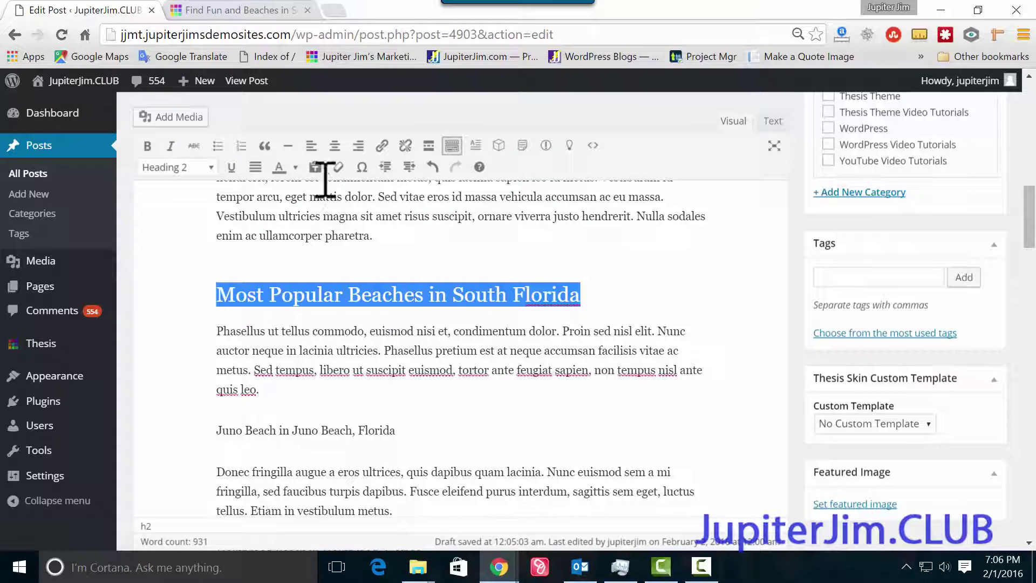
pyautogui.click(334, 146)
pyautogui.click(457, 274)
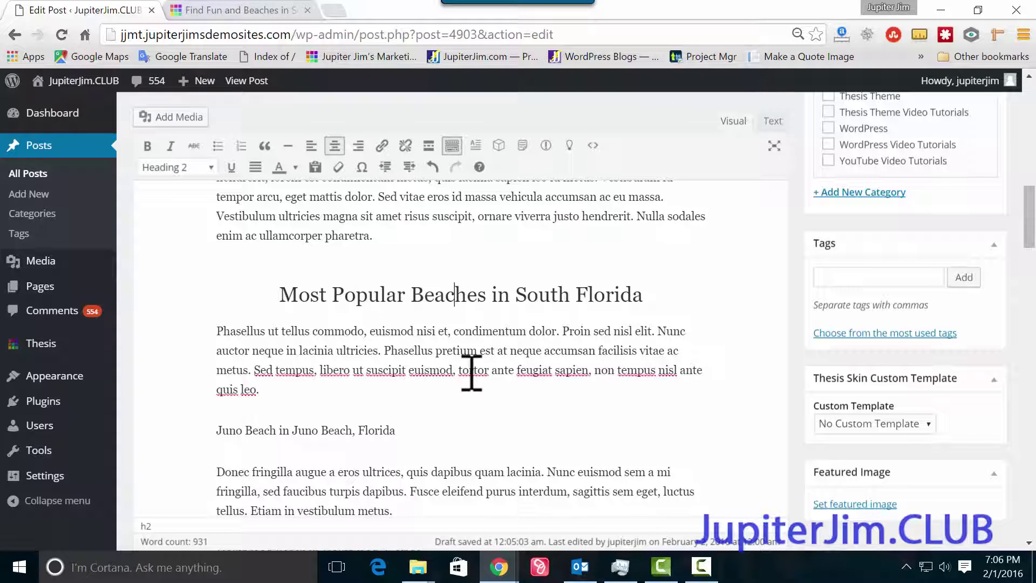
pyautogui.scroll(-5, 503, 359)
pyautogui.scroll(-3, 507, 358)
pyautogui.scroll(10, 507, 359)
pyautogui.scroll(-5, 507, 358)
pyautogui.scroll(3, 507, 358)
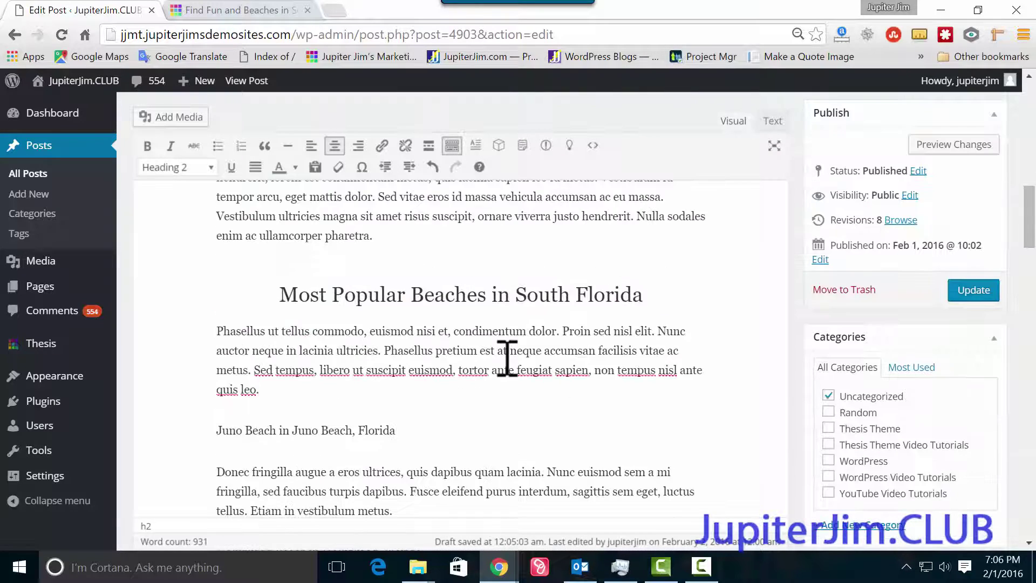
# - Make the Juno Beach and Hollywood Beach lines Heading 3 subheadings
pyautogui.moveTo(405, 430); pyautogui.dragTo(218, 430)
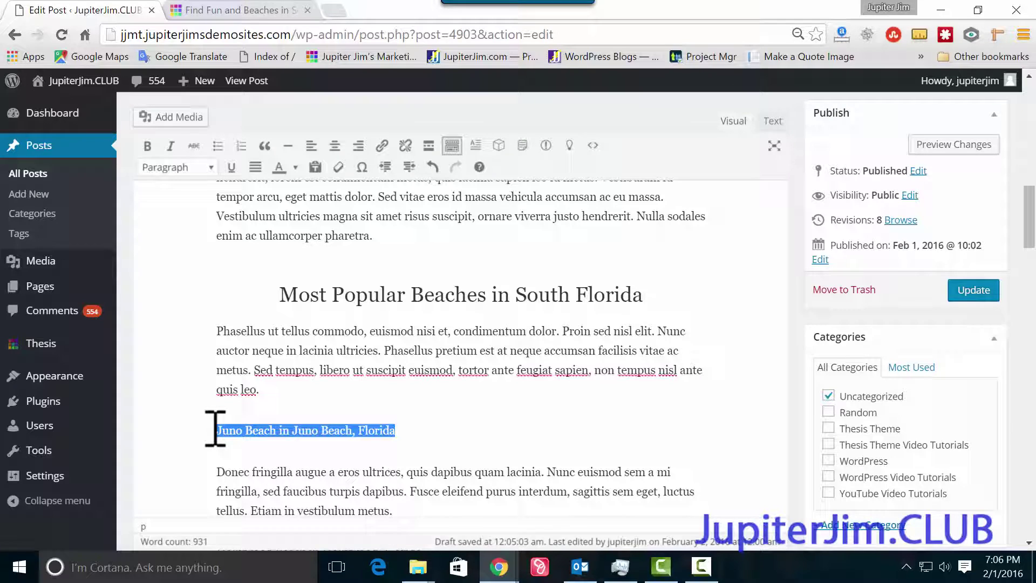
pyautogui.click(208, 167)
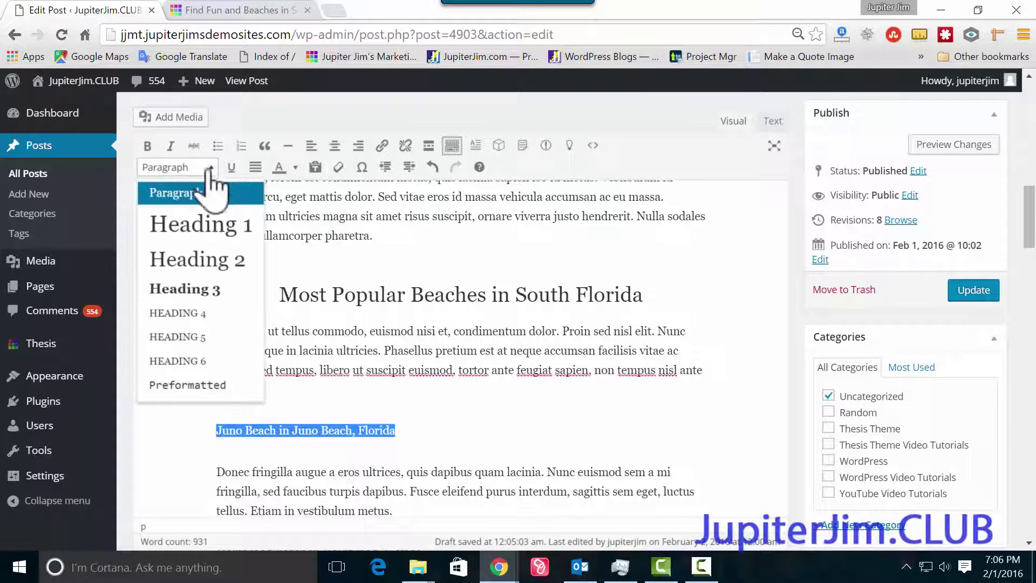
pyautogui.click(196, 287)
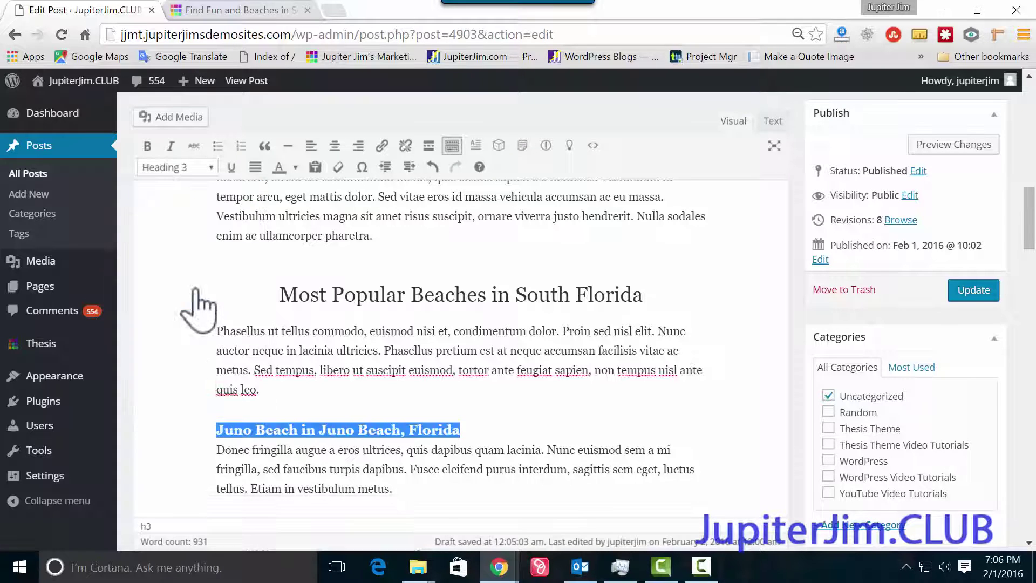
pyautogui.click(582, 408)
pyautogui.scroll(-2, 572, 407)
pyautogui.scroll(-2, 564, 406)
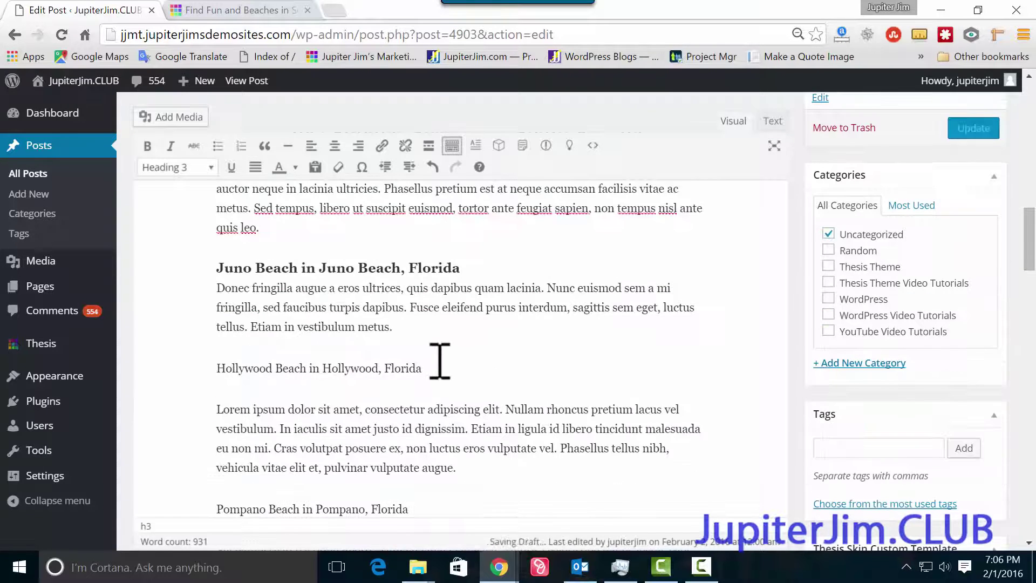
pyautogui.moveTo(430, 367); pyautogui.dragTo(155, 377)
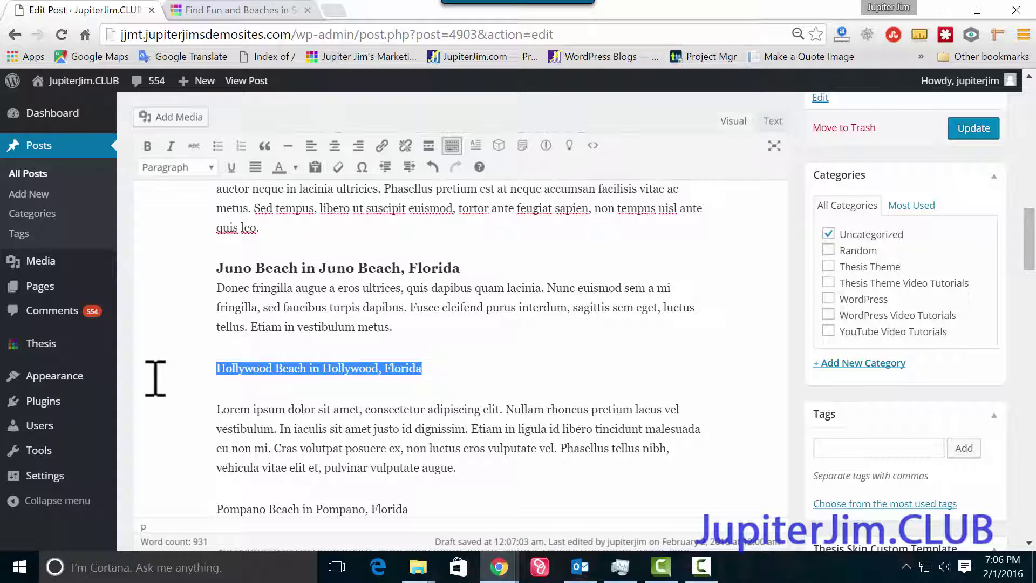
pyautogui.click(211, 167)
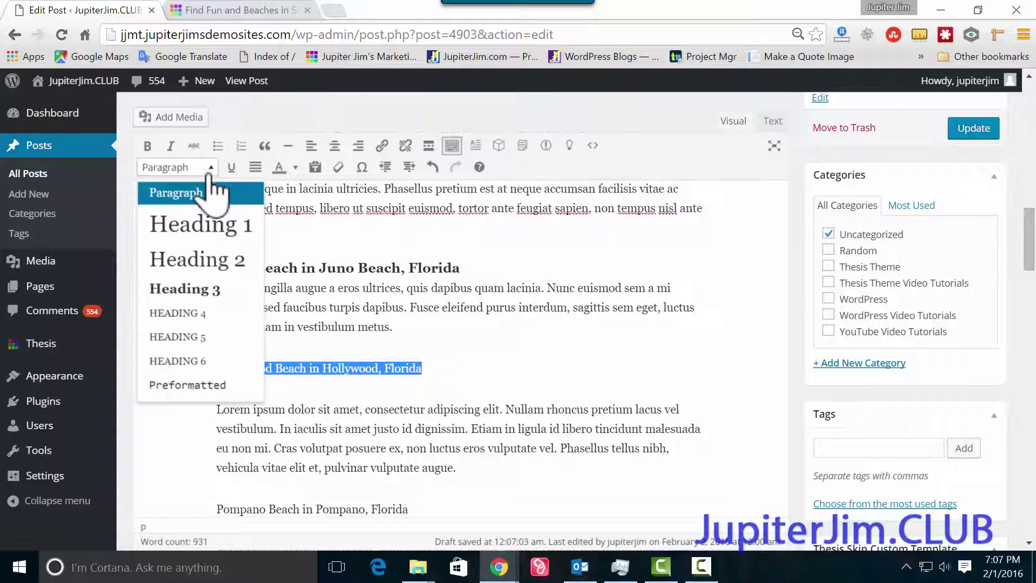
pyautogui.click(208, 288)
# - Make the Pompano Beach and 'And More Favorite Beaches in South Florida' lines Heading 3
pyautogui.scroll(-4, 520, 365)
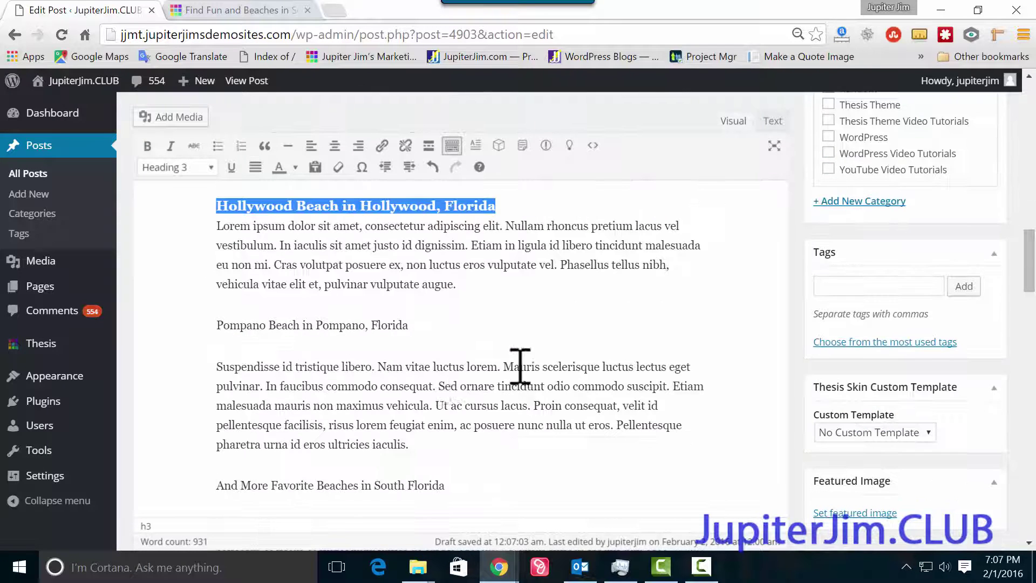
pyautogui.moveTo(412, 325); pyautogui.dragTo(197, 326)
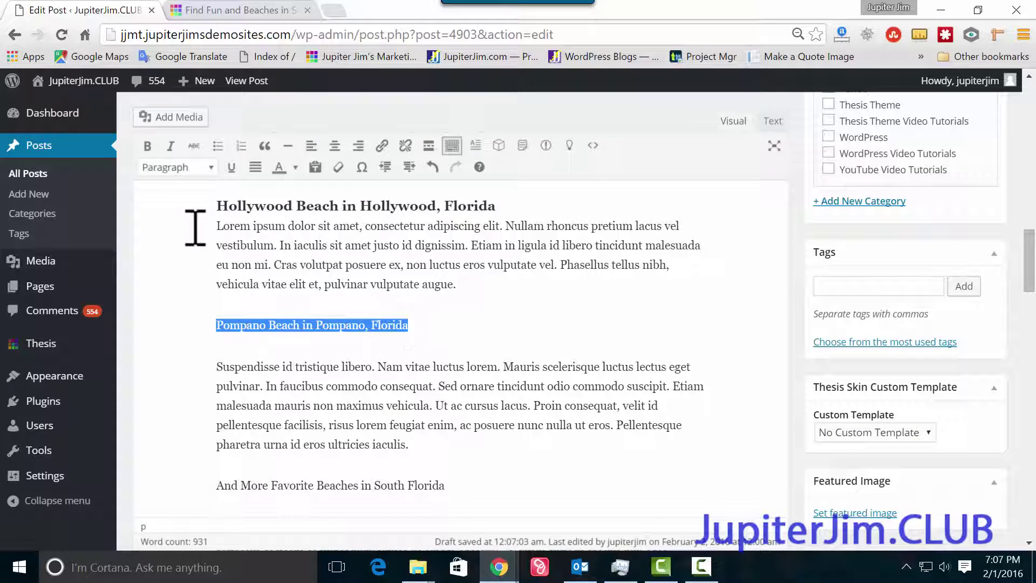
pyautogui.click(209, 168)
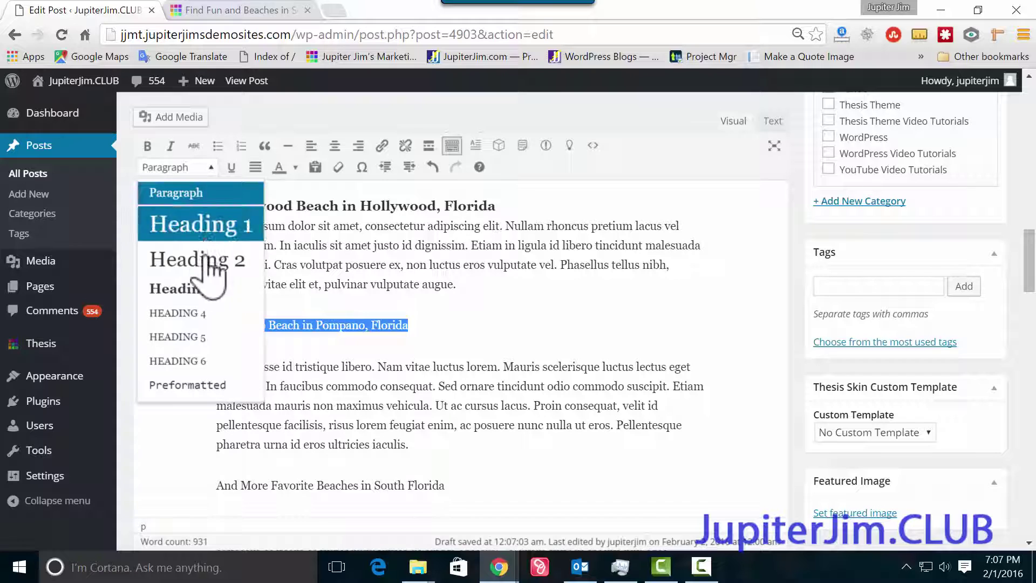
pyautogui.click(212, 287)
pyautogui.scroll(-1, 472, 368)
pyautogui.moveTo(454, 385); pyautogui.dragTo(215, 383)
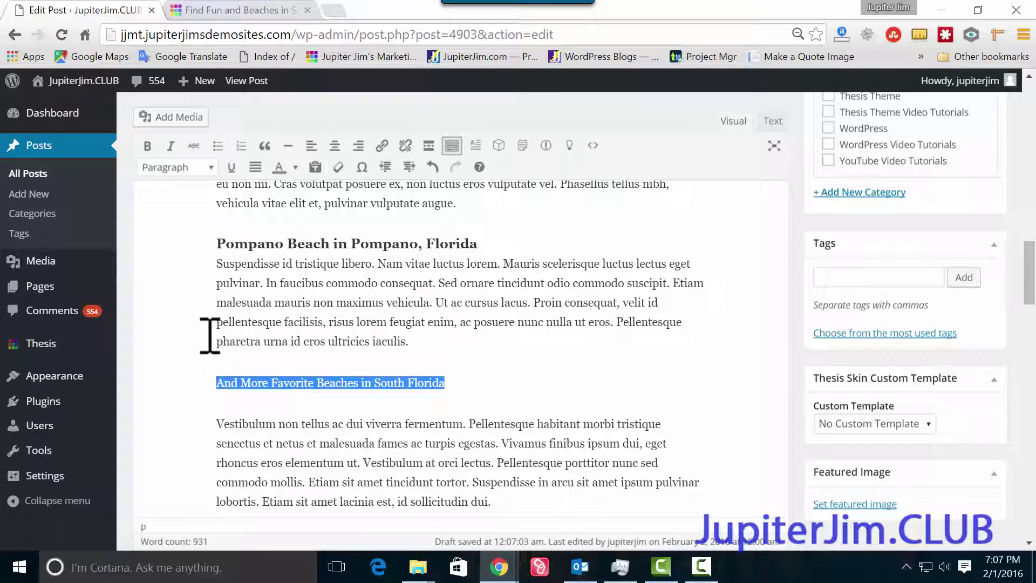
pyautogui.click(208, 167)
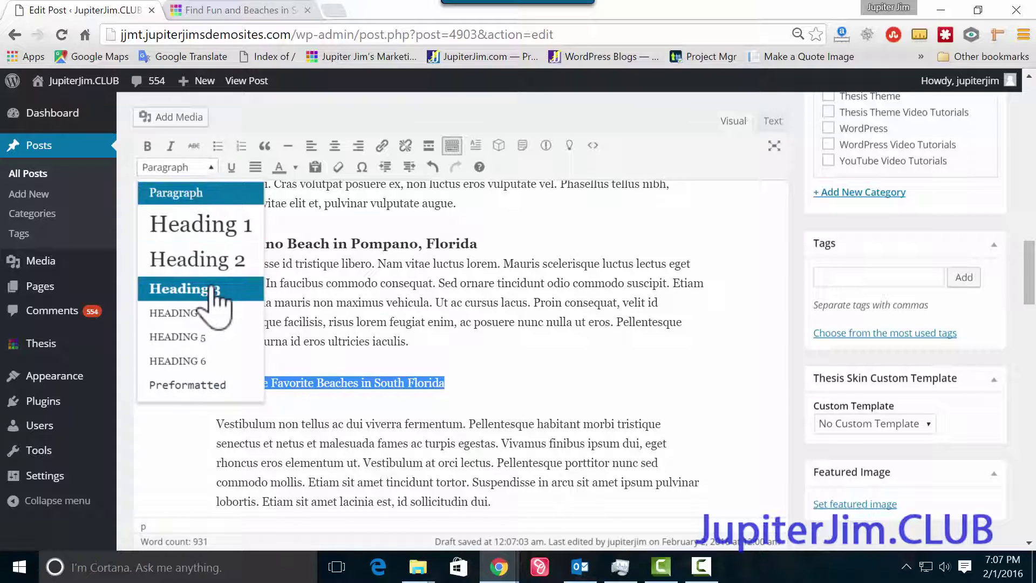
pyautogui.click(213, 291)
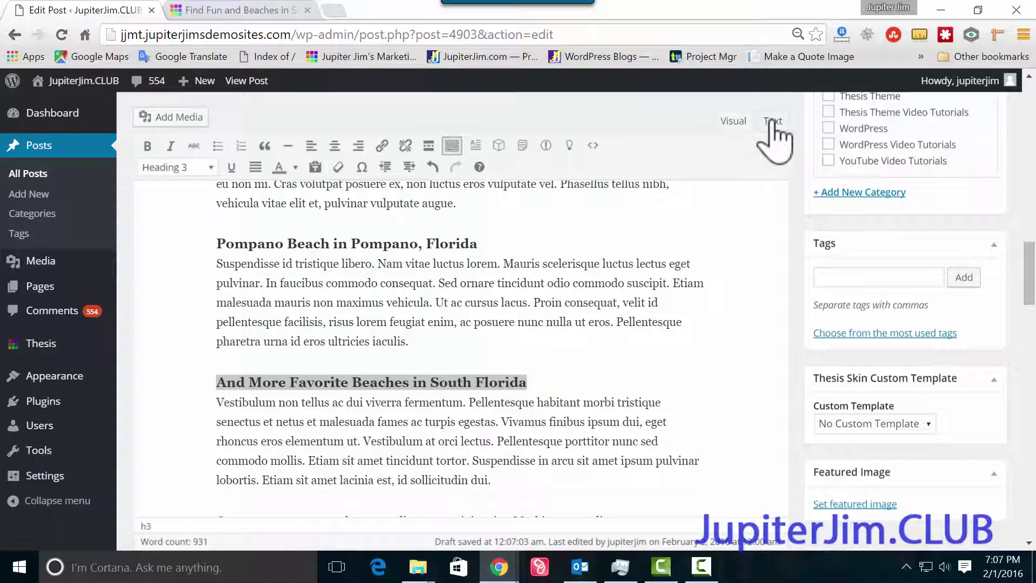
# - Check the h3 tags in the Text view, then update the post to save the headings
pyautogui.click(772, 122)
pyautogui.scroll(-6, 640, 304)
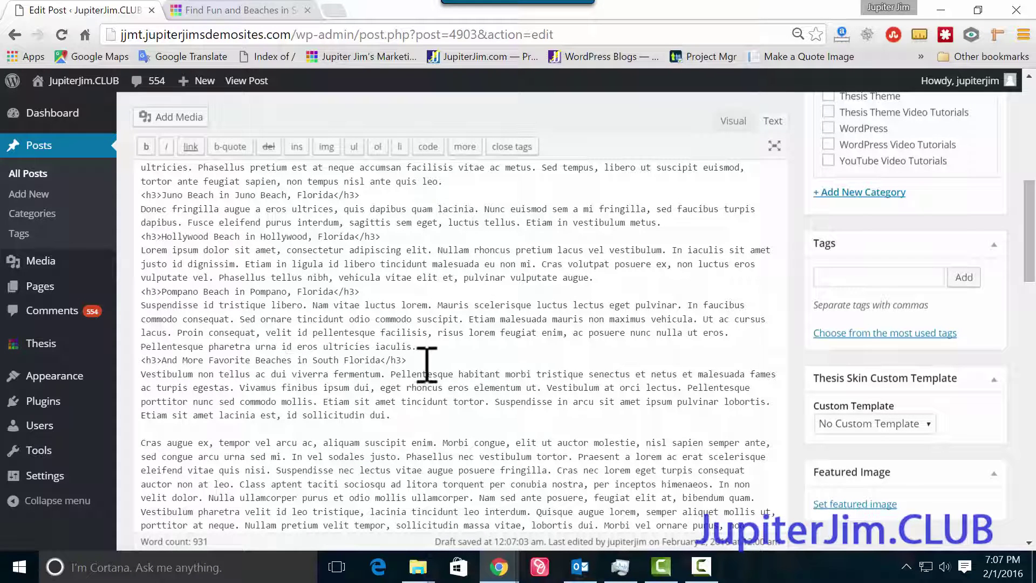
pyautogui.moveTo(426, 361); pyautogui.dragTo(120, 360)
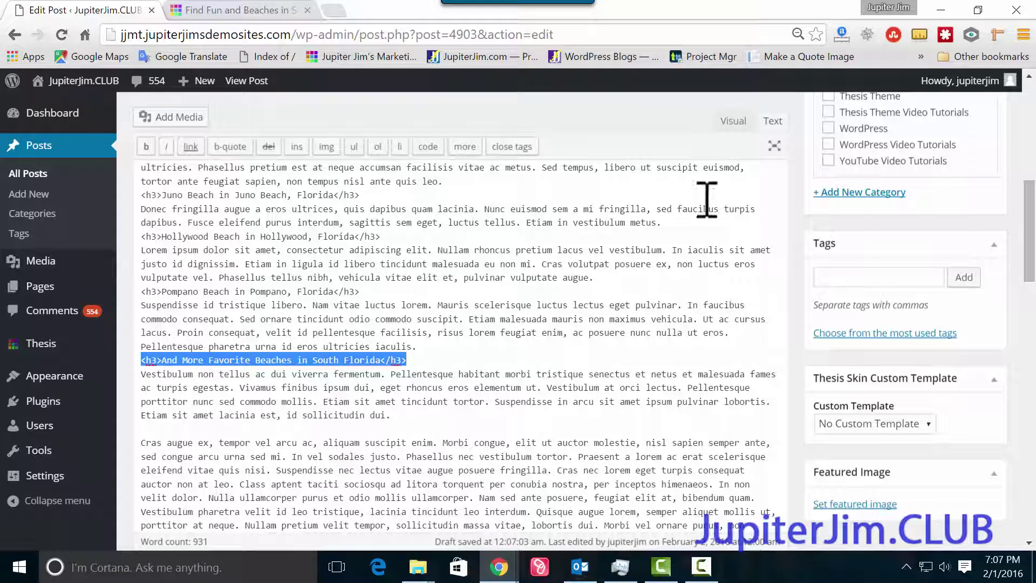
pyautogui.click(732, 122)
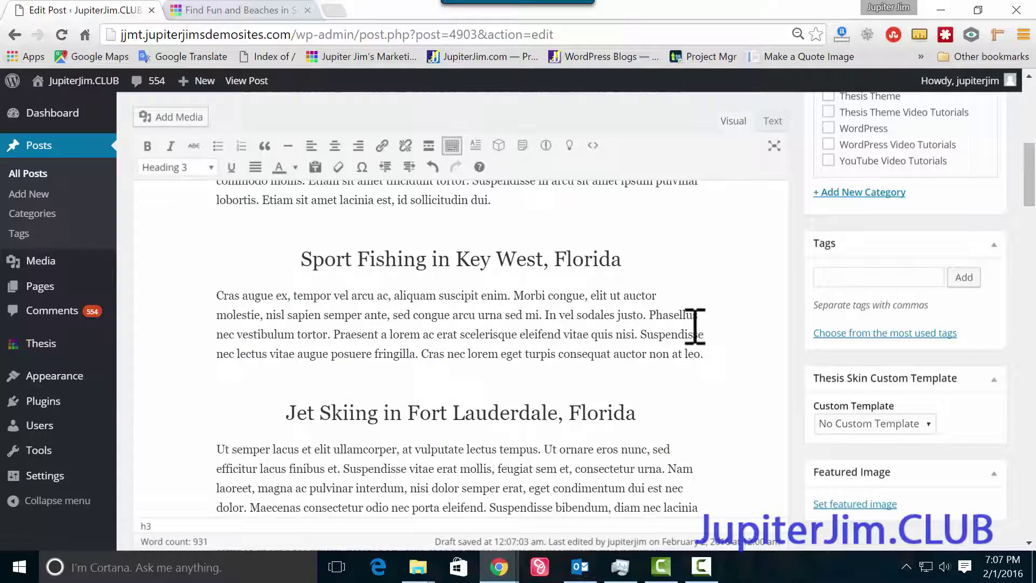
pyautogui.scroll(5, 694, 326)
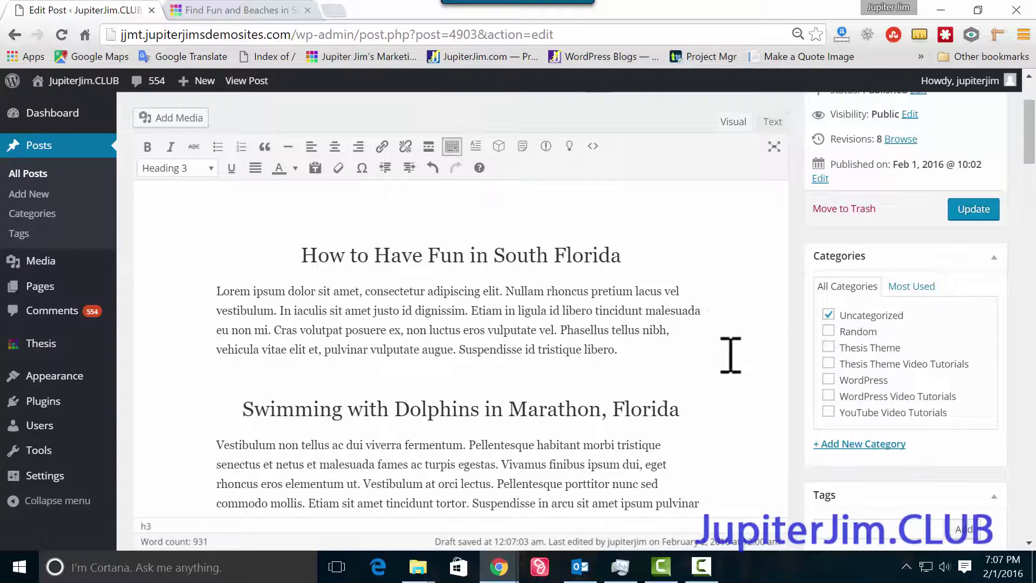
pyautogui.click(972, 210)
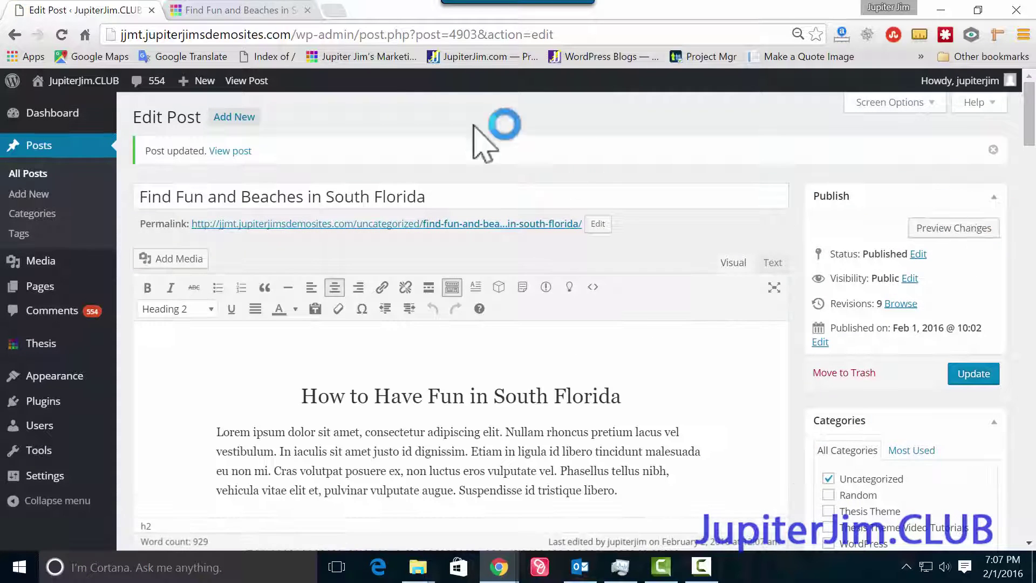
# - Switch to the live 'Find Fun and Beaches in South Florida' post and reload it
pyautogui.click(230, 10)
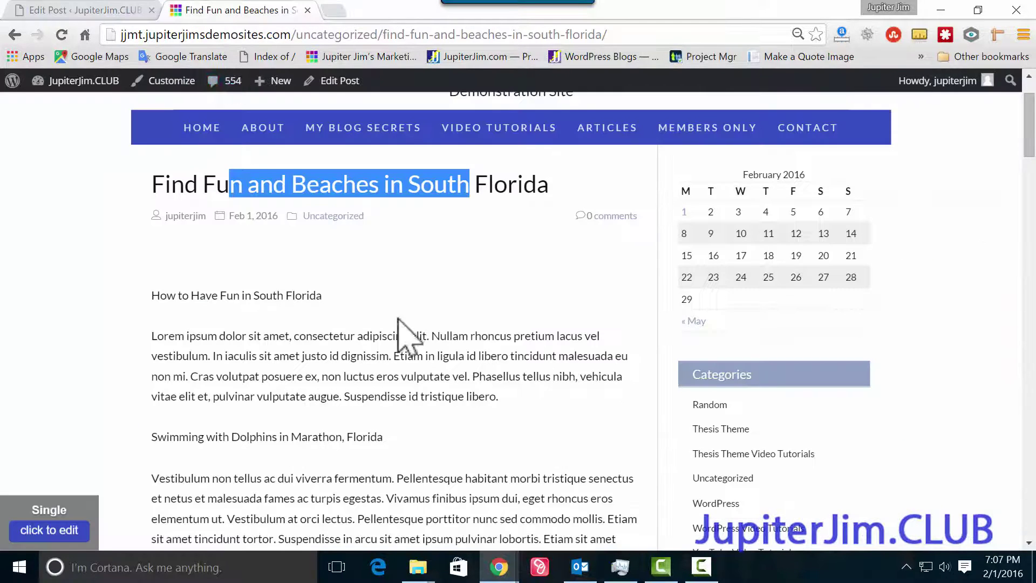
pyautogui.click(405, 350)
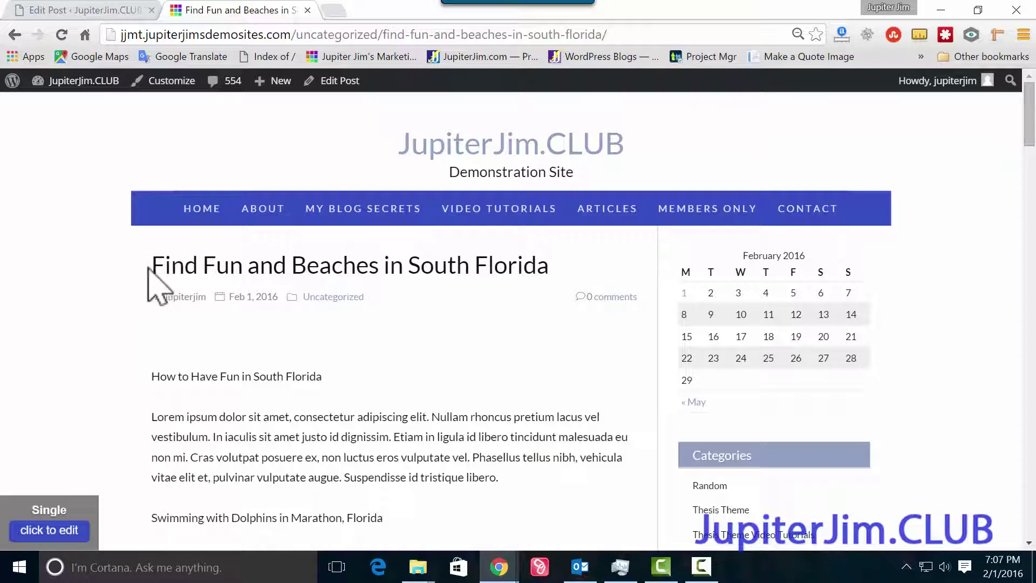
pyautogui.moveTo(151, 267); pyautogui.dragTo(592, 264)
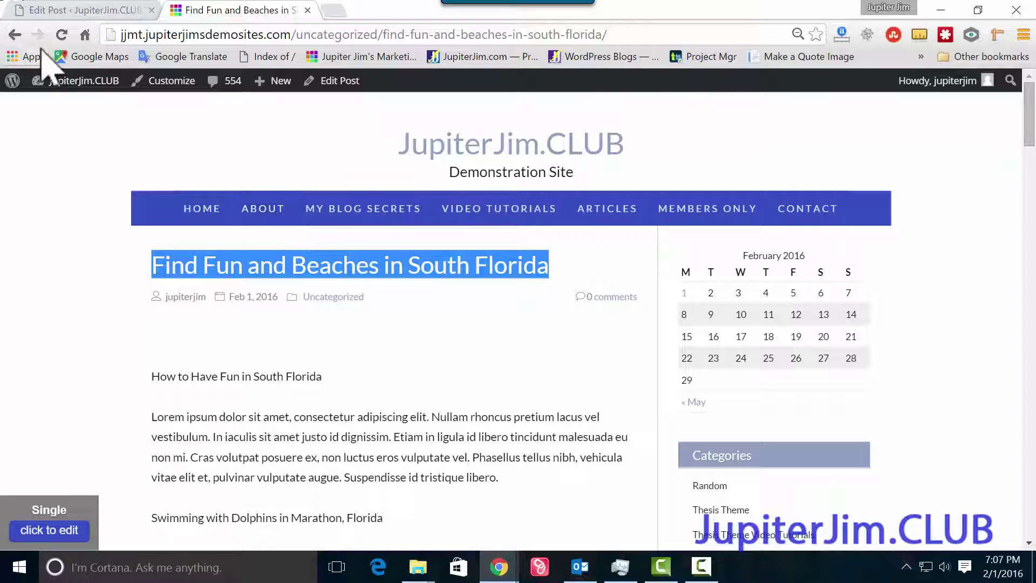
pyautogui.click(62, 35)
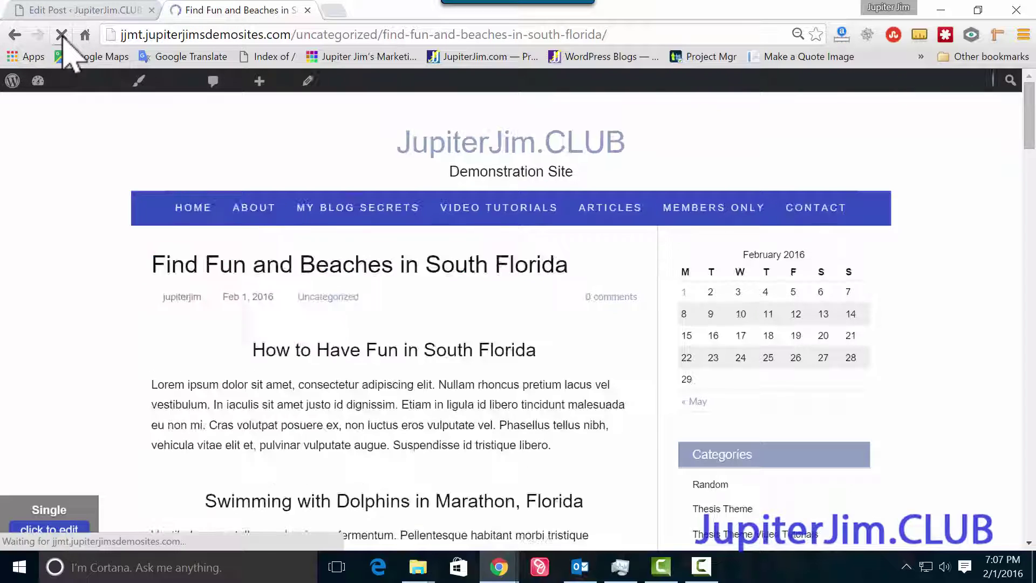
# - Scroll the post to confirm 'How to Have Fun in South Florida' now renders as a centered heading
pyautogui.scroll(-1, 154, 313)
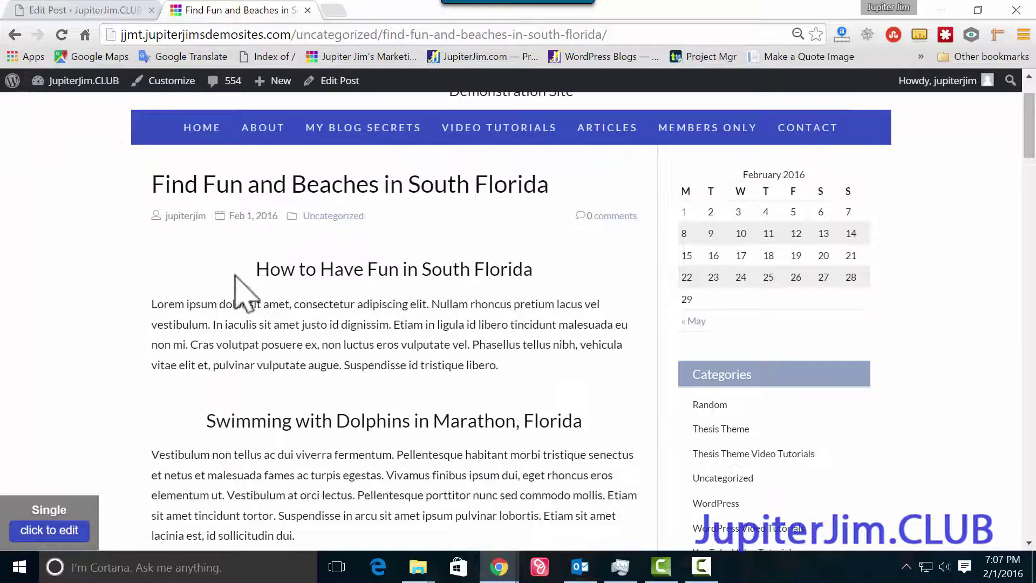
pyautogui.scroll(-7, 446, 270)
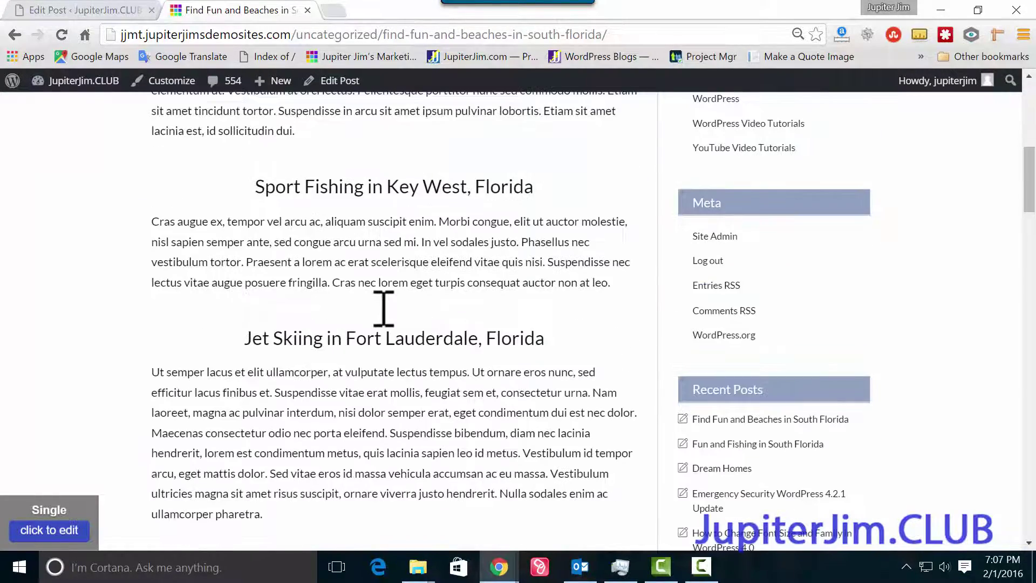
pyautogui.scroll(8, 383, 309)
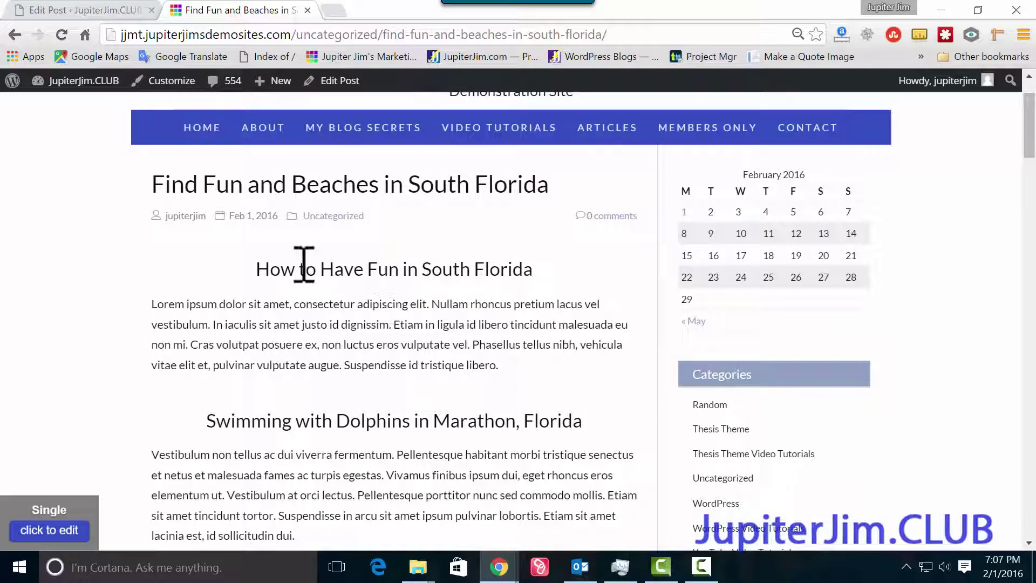
pyautogui.moveTo(261, 269); pyautogui.dragTo(553, 268)
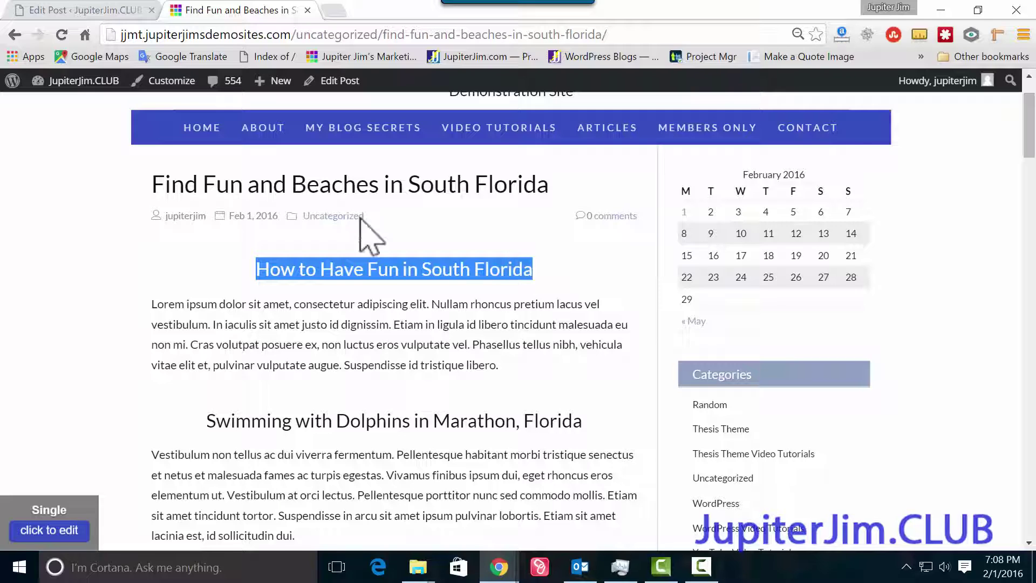
pyautogui.moveTo(242, 182); pyautogui.dragTo(491, 197)
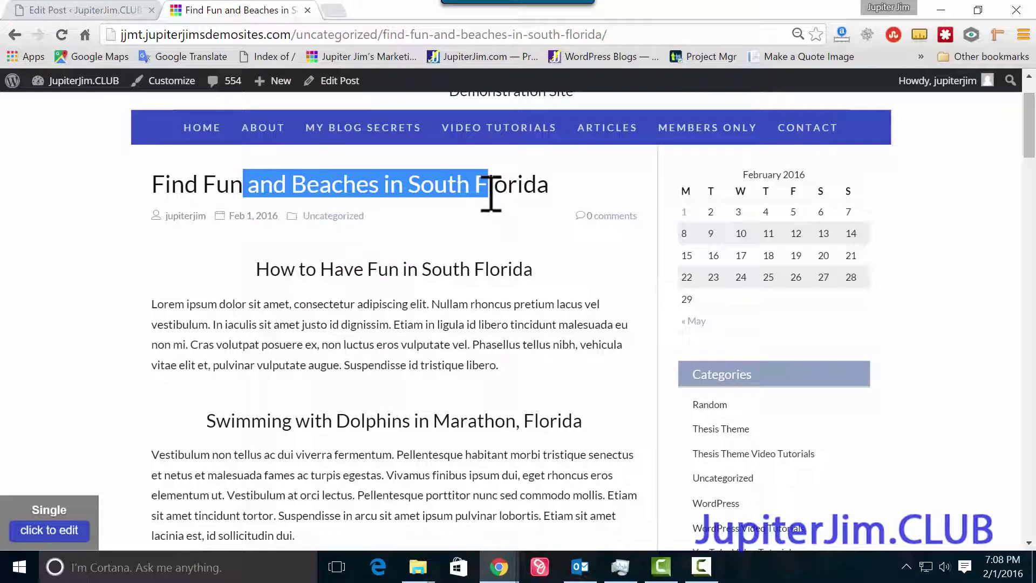
pyautogui.tripleClick(388, 318)
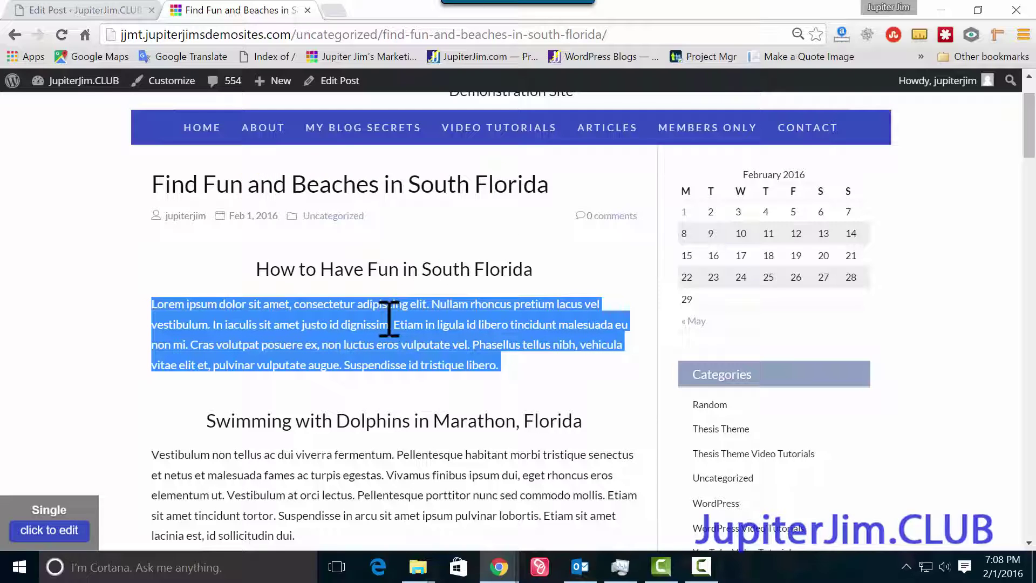
pyautogui.click(376, 325)
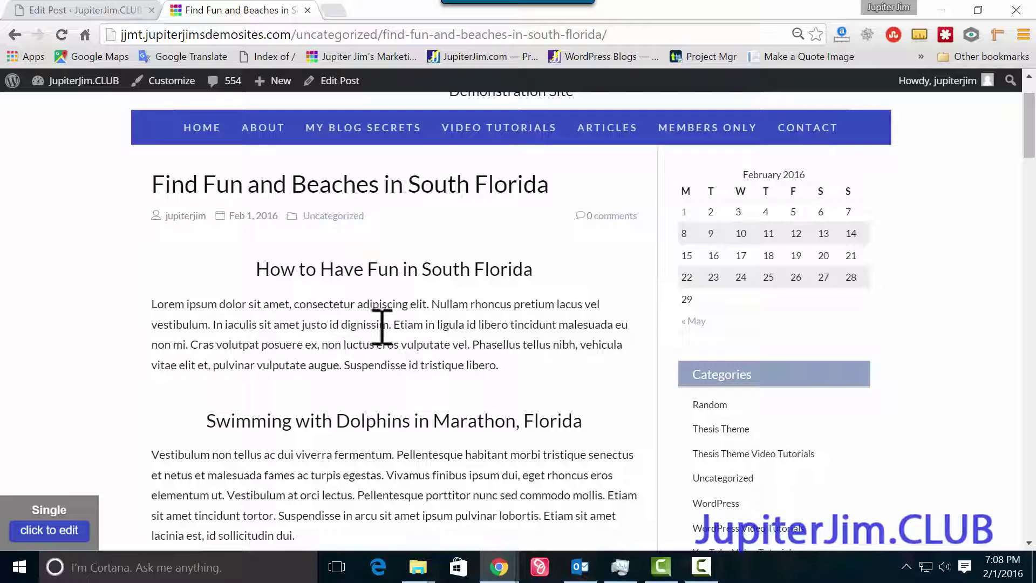
pyautogui.doubleClick(296, 185)
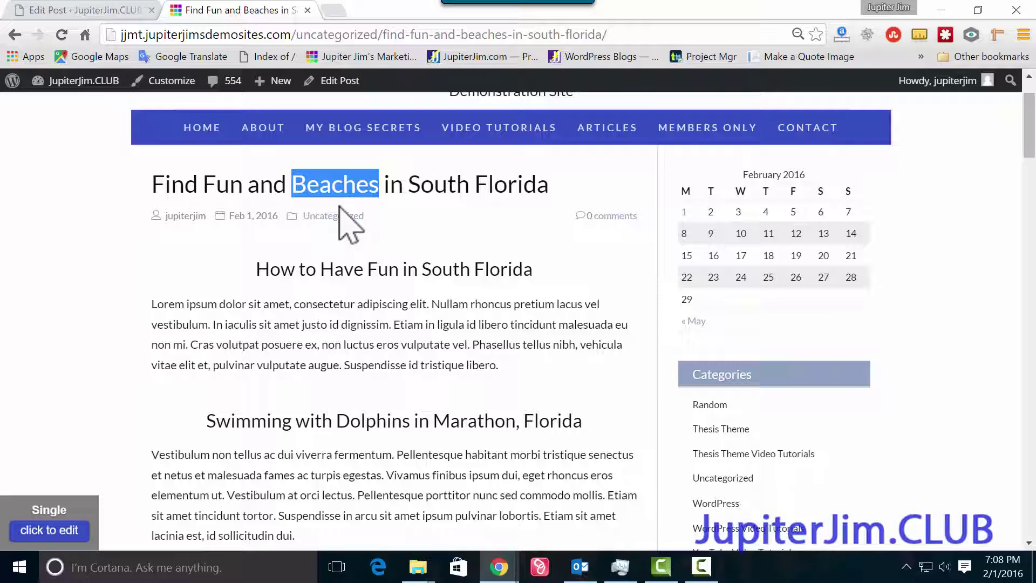
pyautogui.moveTo(371, 272); pyautogui.dragTo(444, 275)
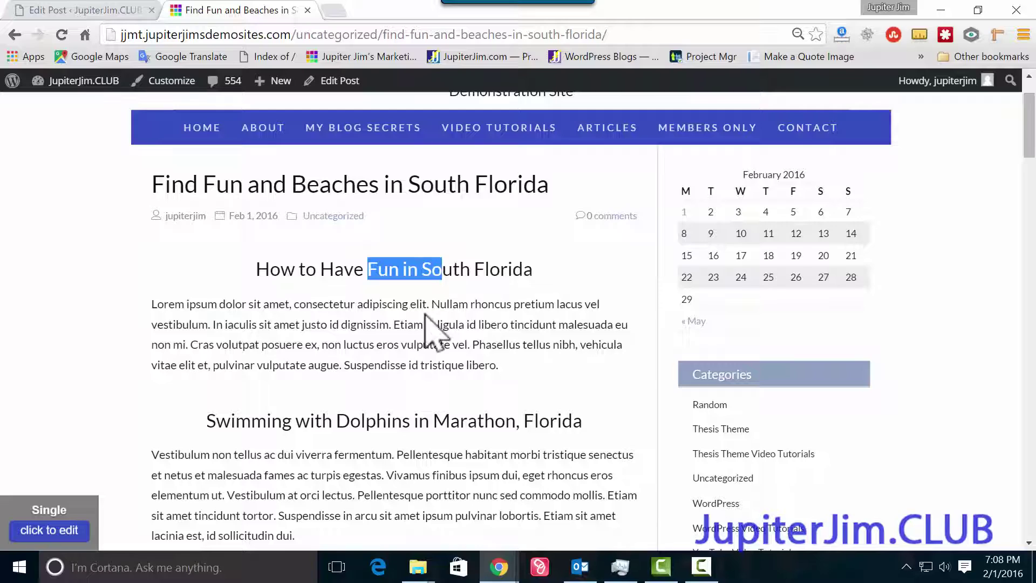
pyautogui.click(411, 324)
pyautogui.scroll(-3, 412, 315)
pyautogui.scroll(-5, 412, 316)
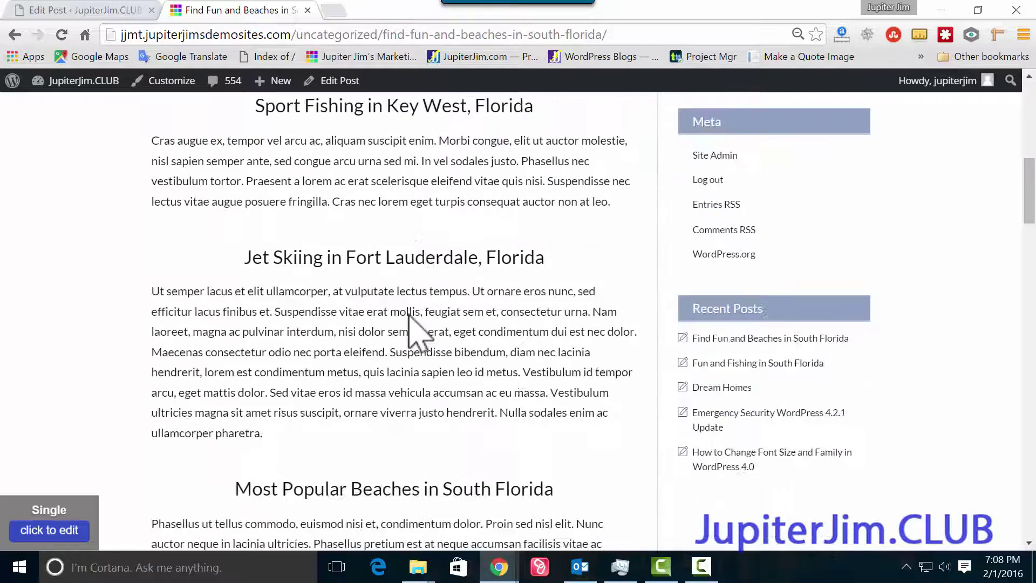
pyautogui.moveTo(265, 324); pyautogui.dragTo(578, 327)
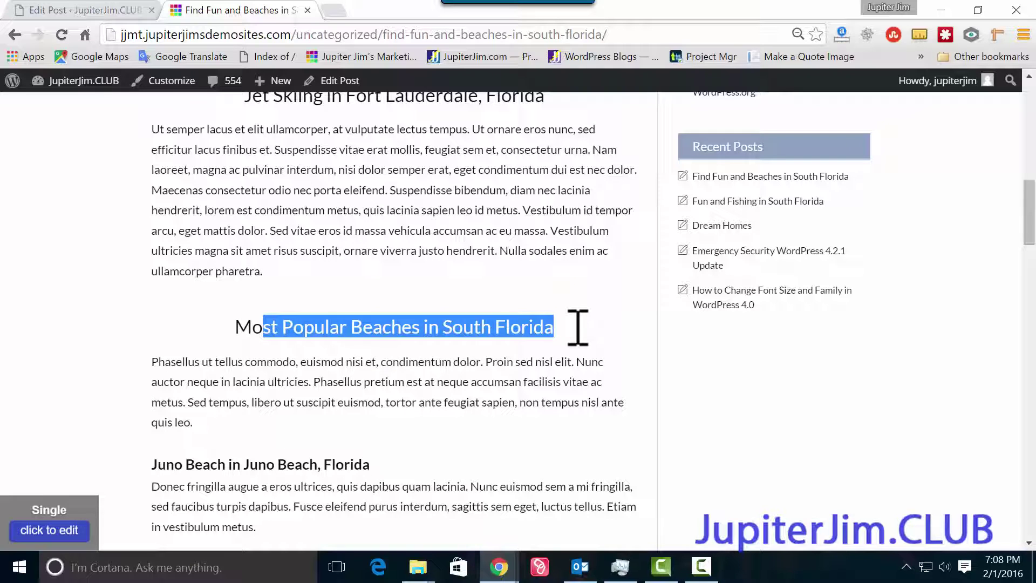
pyautogui.scroll(3, 398, 370)
pyautogui.scroll(-3, 398, 366)
pyautogui.click(359, 337)
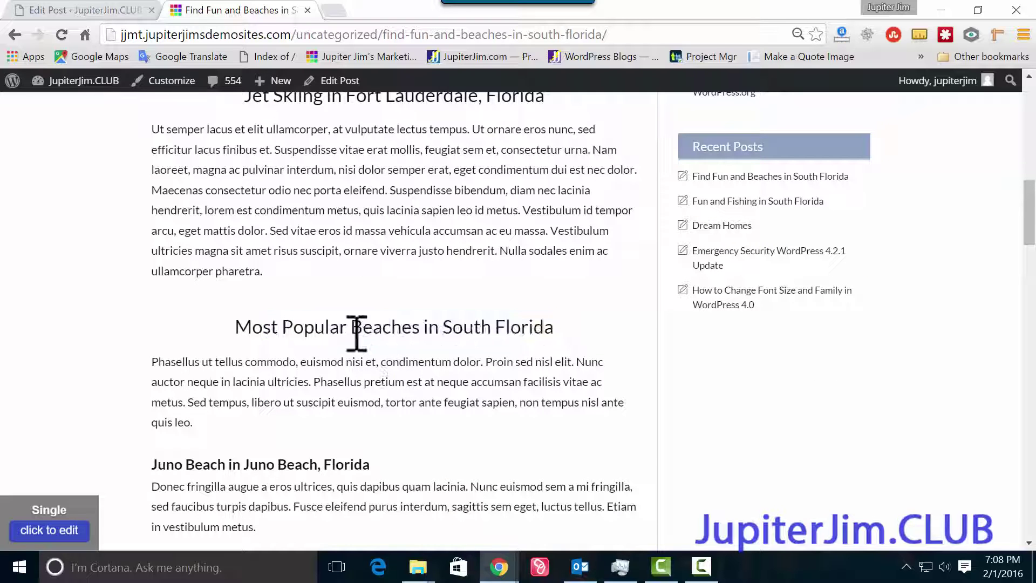
pyautogui.moveTo(262, 324); pyautogui.dragTo(553, 326)
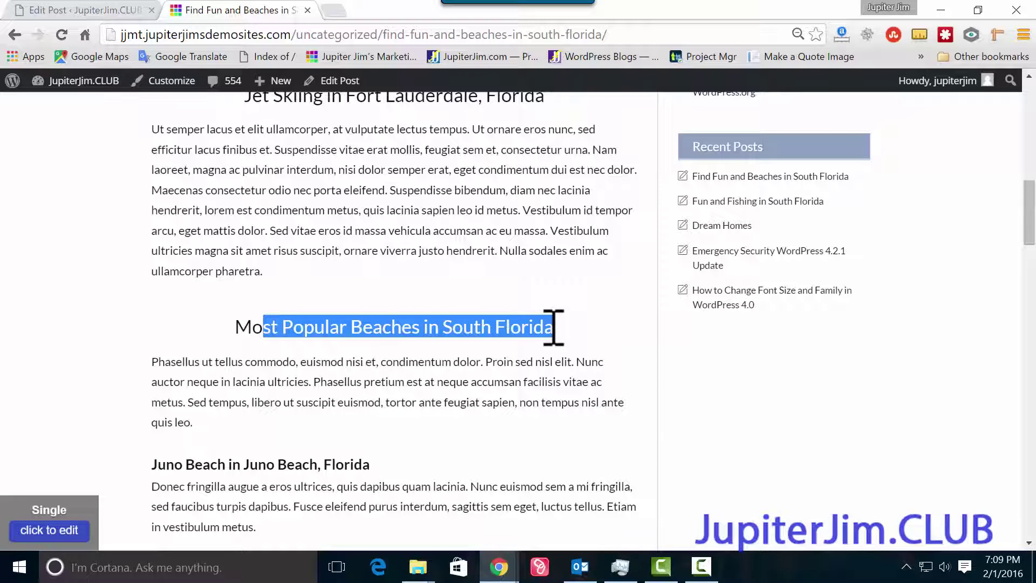
pyautogui.scroll(2, 335, 329)
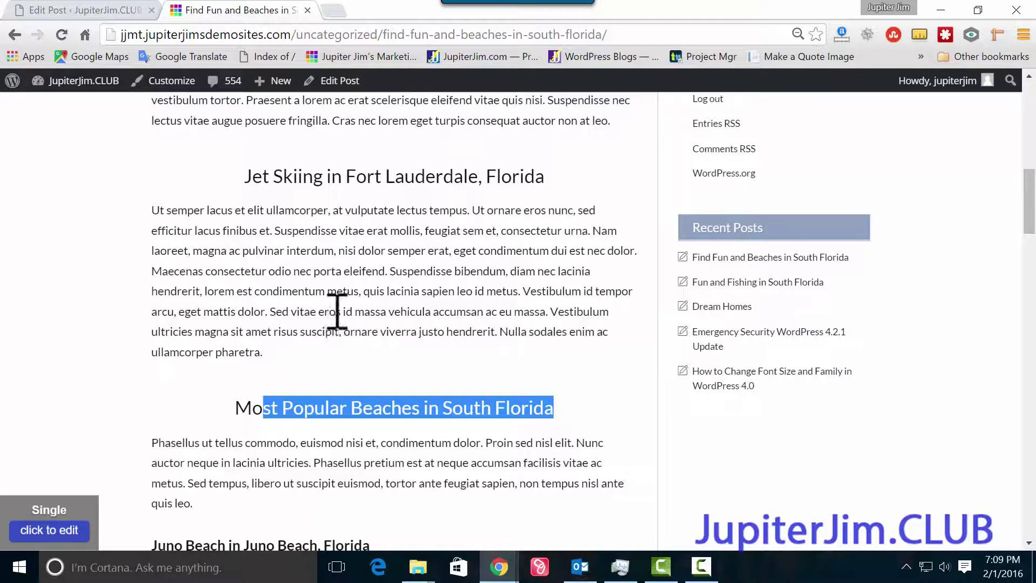
pyautogui.scroll(2, 352, 221)
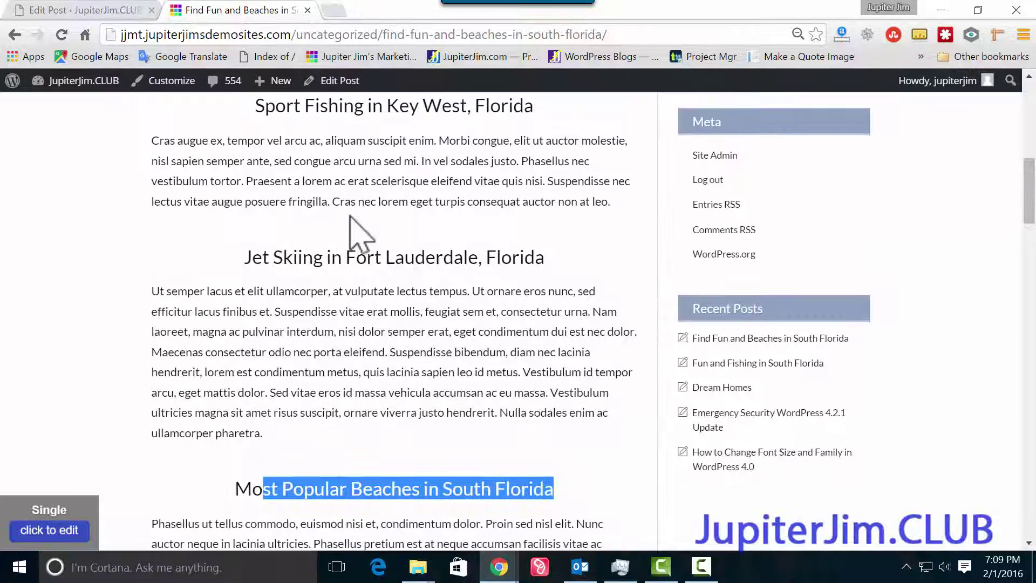
pyautogui.moveTo(282, 258); pyautogui.dragTo(531, 268)
pyautogui.scroll(-6, 410, 323)
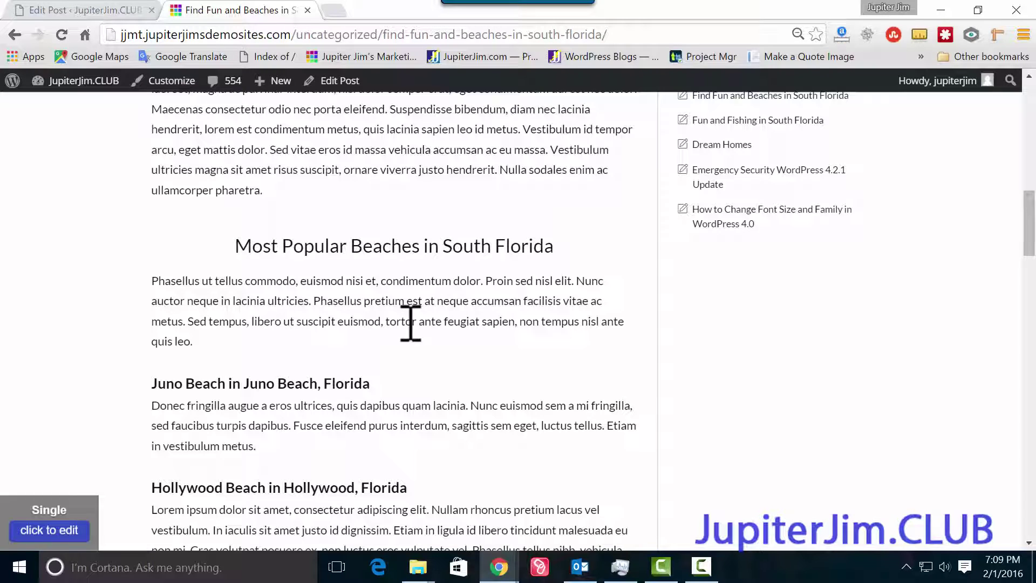
pyautogui.scroll(4, 410, 323)
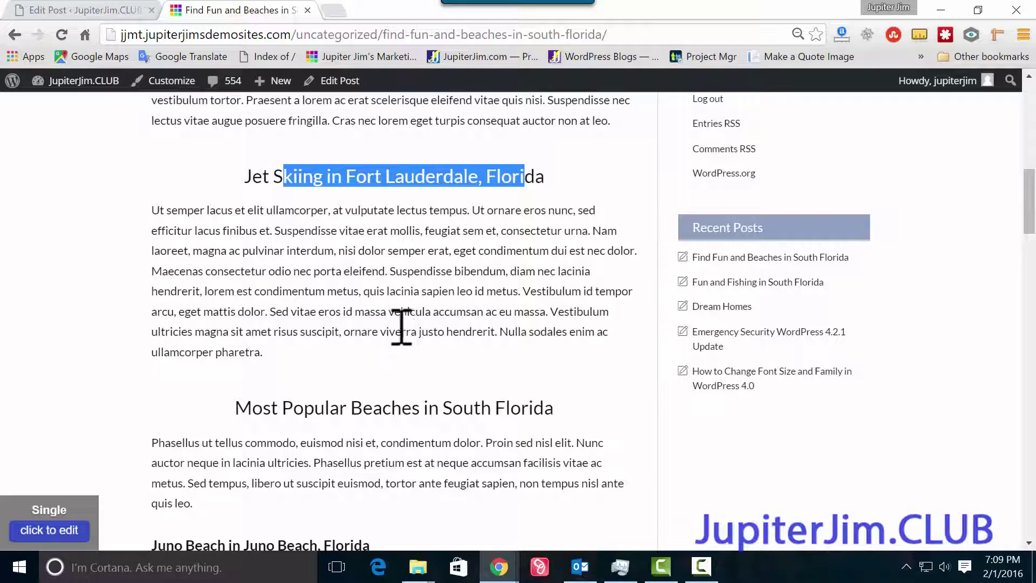
pyautogui.click(250, 176)
pyautogui.moveTo(250, 176); pyautogui.dragTo(548, 176)
pyautogui.scroll(-4, 396, 307)
pyautogui.scroll(-2, 396, 307)
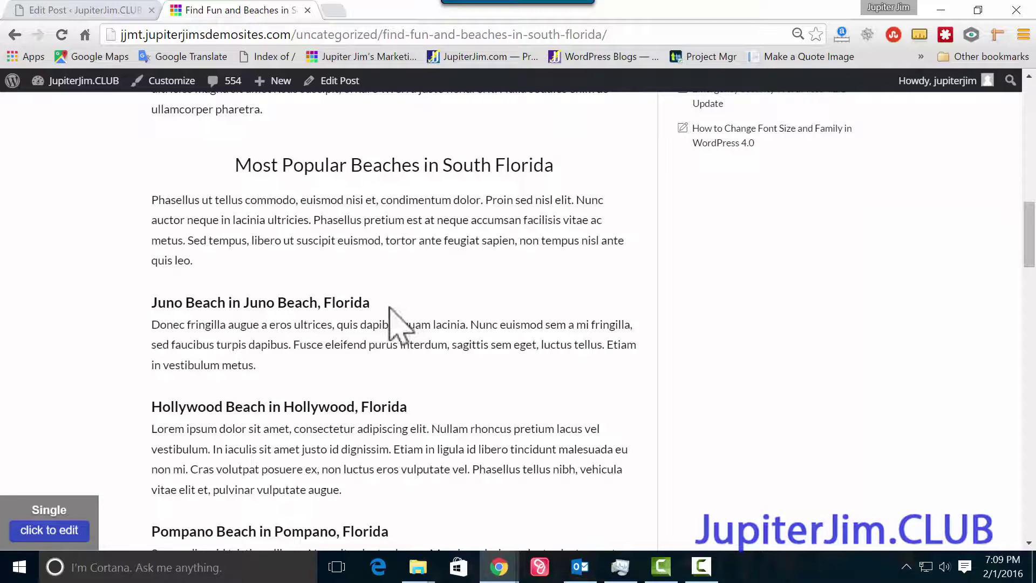
pyautogui.moveTo(371, 303); pyautogui.dragTo(111, 315)
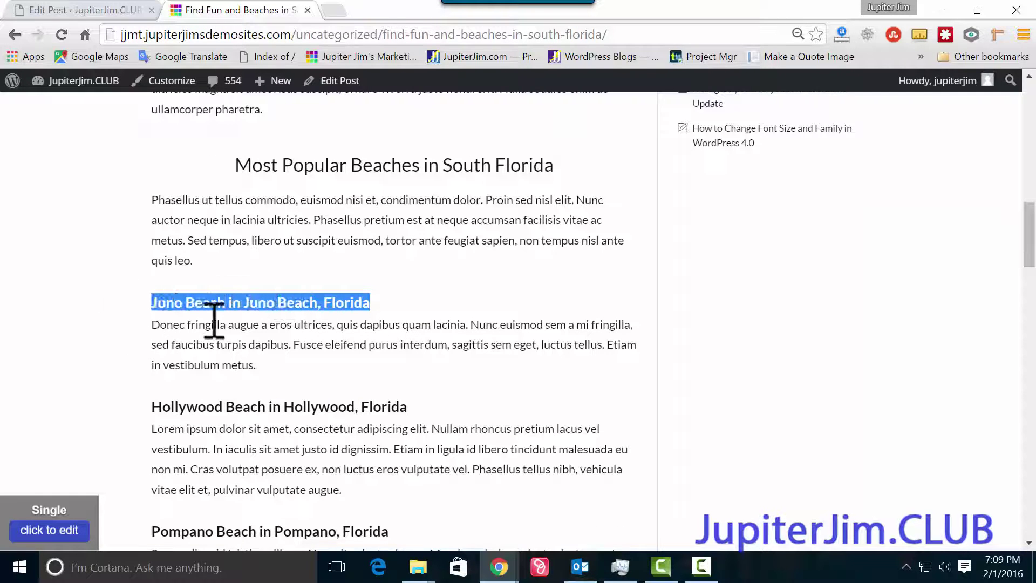
pyautogui.click(229, 329)
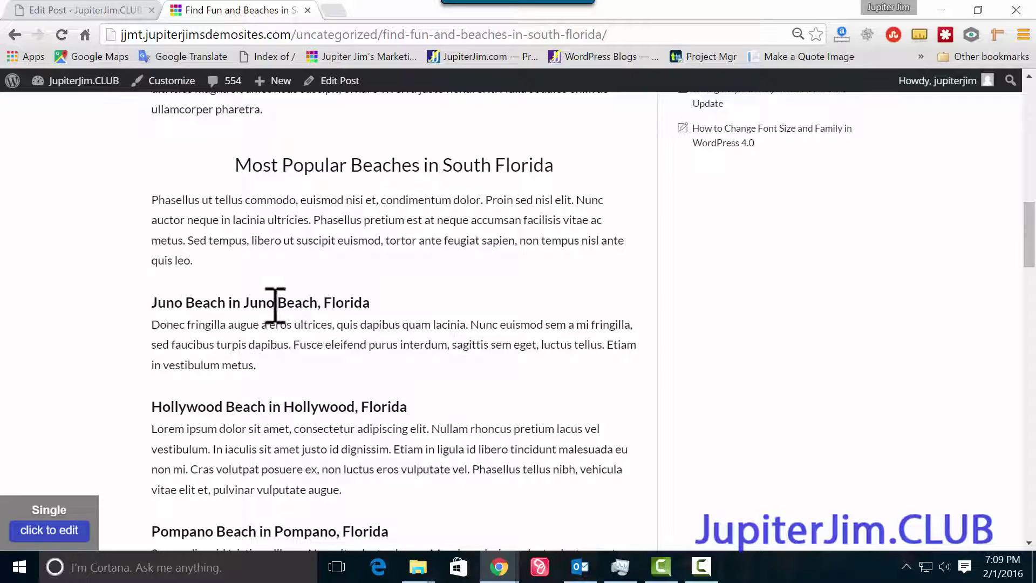
pyautogui.moveTo(244, 303); pyautogui.dragTo(386, 311)
pyautogui.scroll(-1, 386, 323)
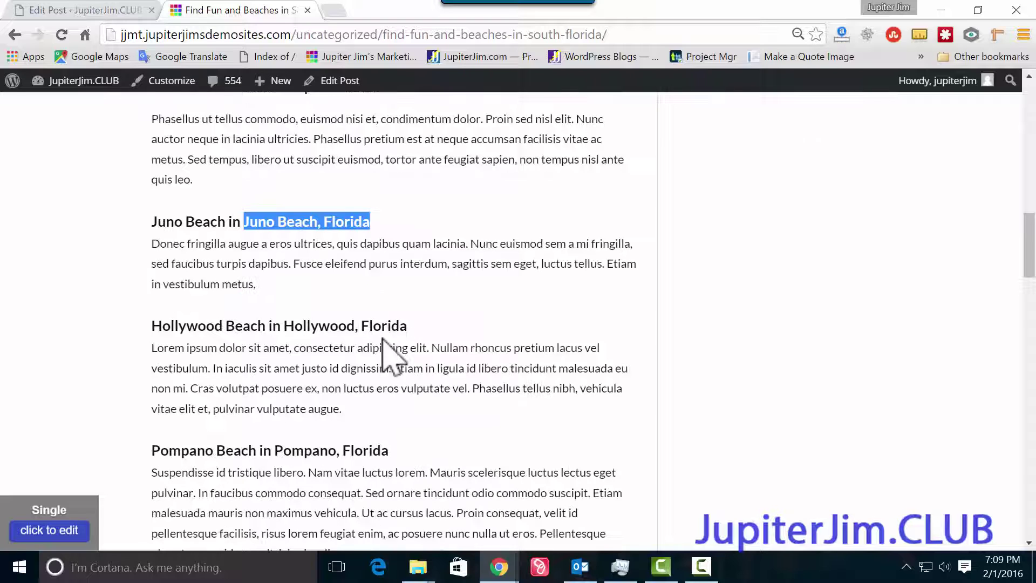
pyautogui.click(262, 219)
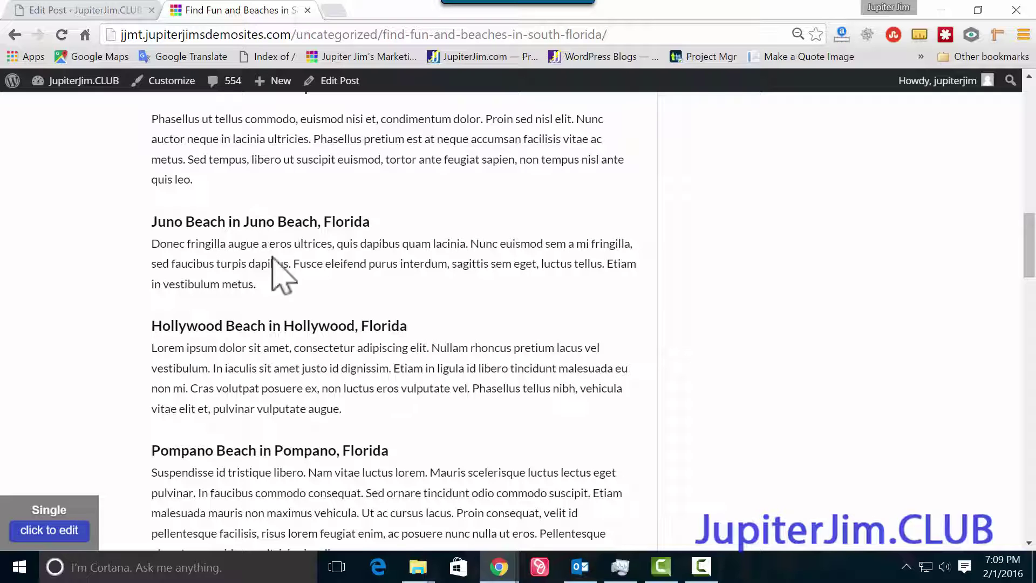
pyautogui.scroll(-10, 475, 431)
pyautogui.scroll(-2, 470, 432)
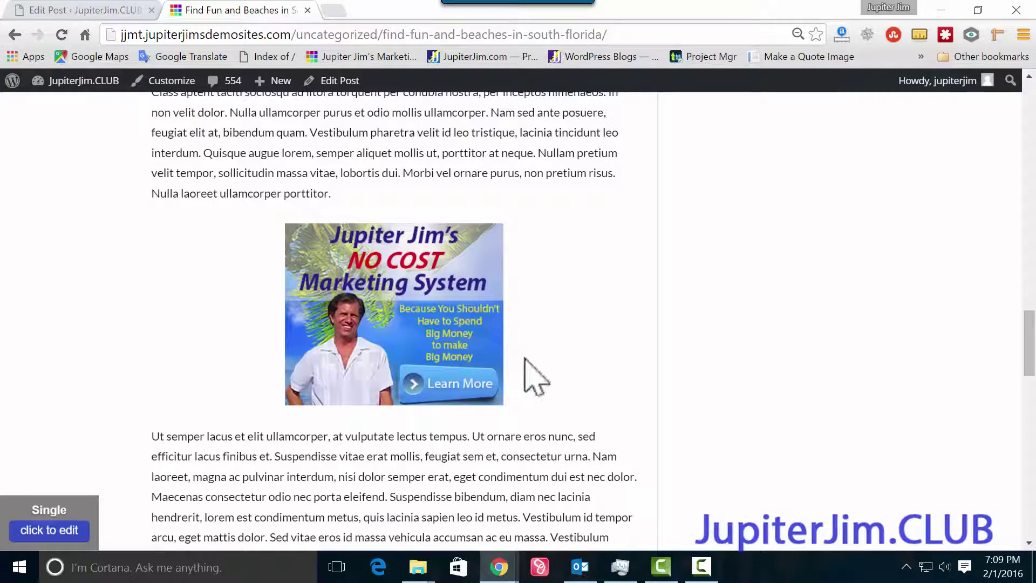
pyautogui.scroll(-10, 534, 376)
pyautogui.scroll(10, 527, 371)
pyautogui.scroll(-9, 524, 367)
pyautogui.scroll(10, 518, 351)
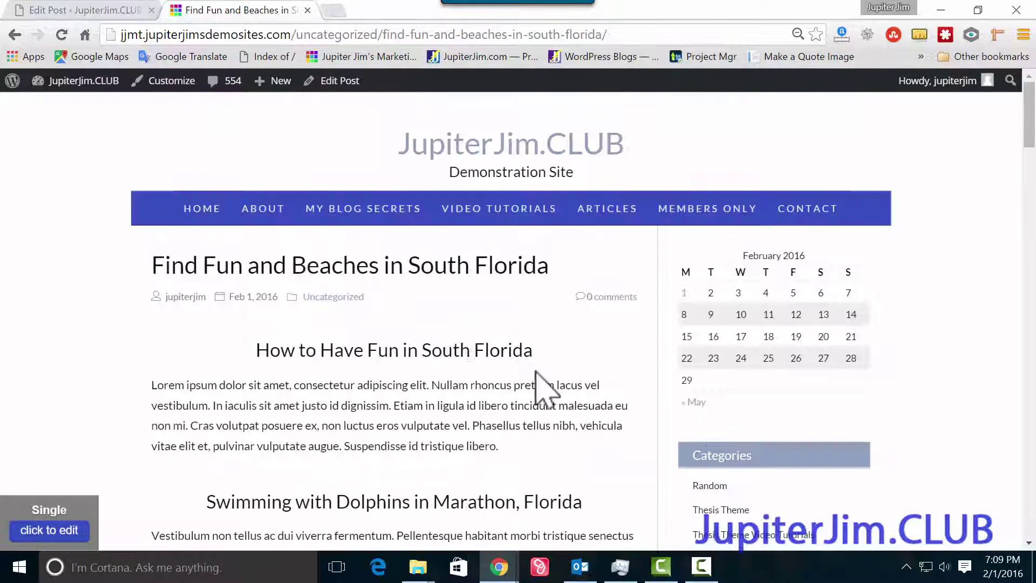
pyautogui.moveTo(152, 265); pyautogui.dragTo(550, 270)
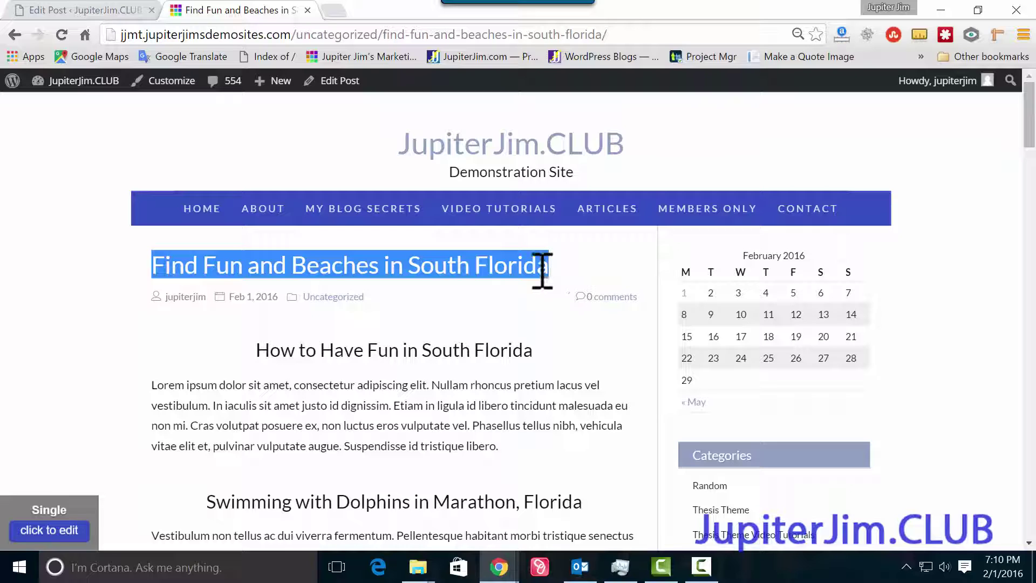
pyautogui.click(122, 324)
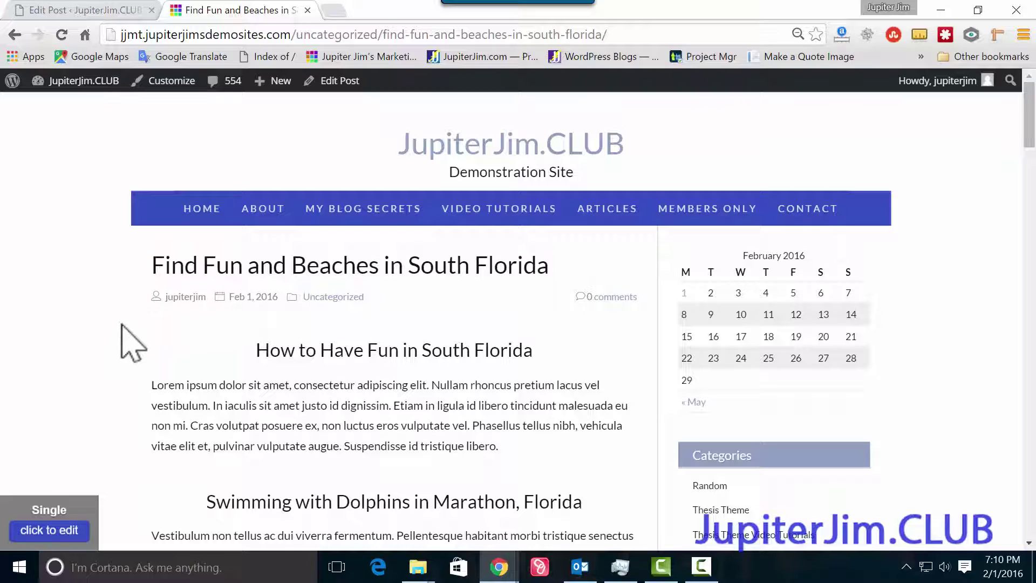
# - Open the published post's page source in a new tab and scroll past the CSS lines
pyautogui.rightClick(89, 318)
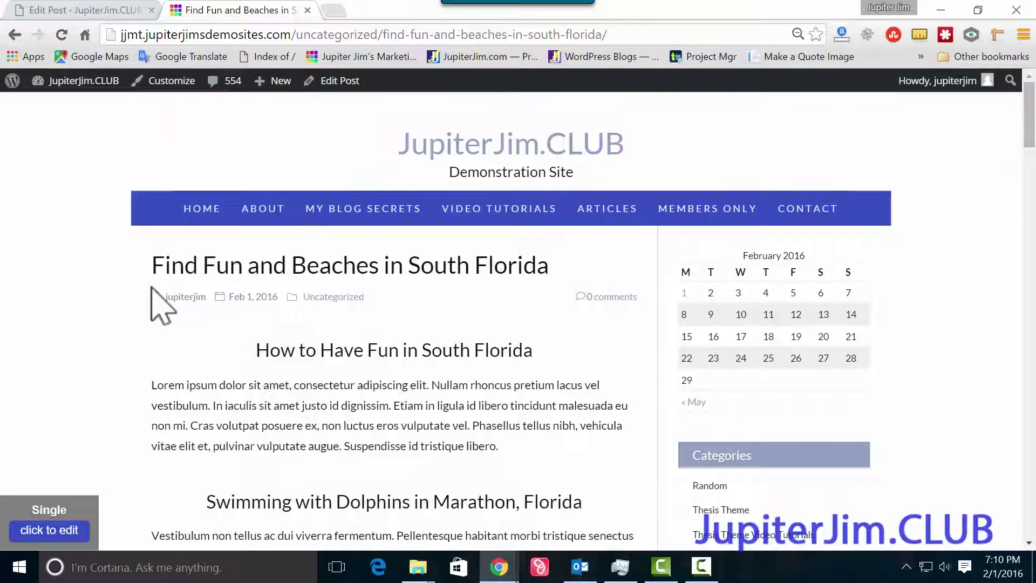
pyautogui.click(156, 288)
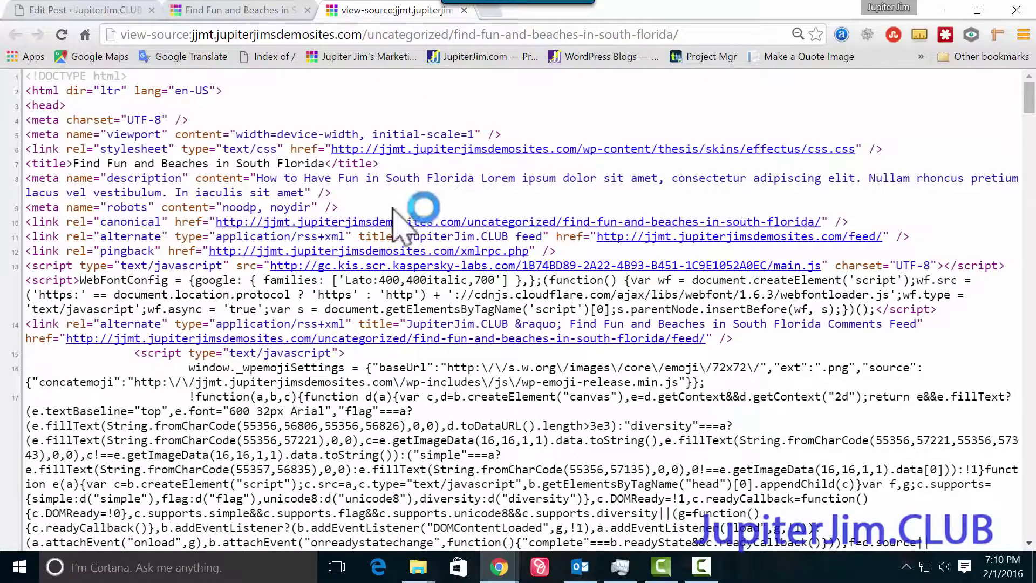
pyautogui.scroll(-7, 105, 334)
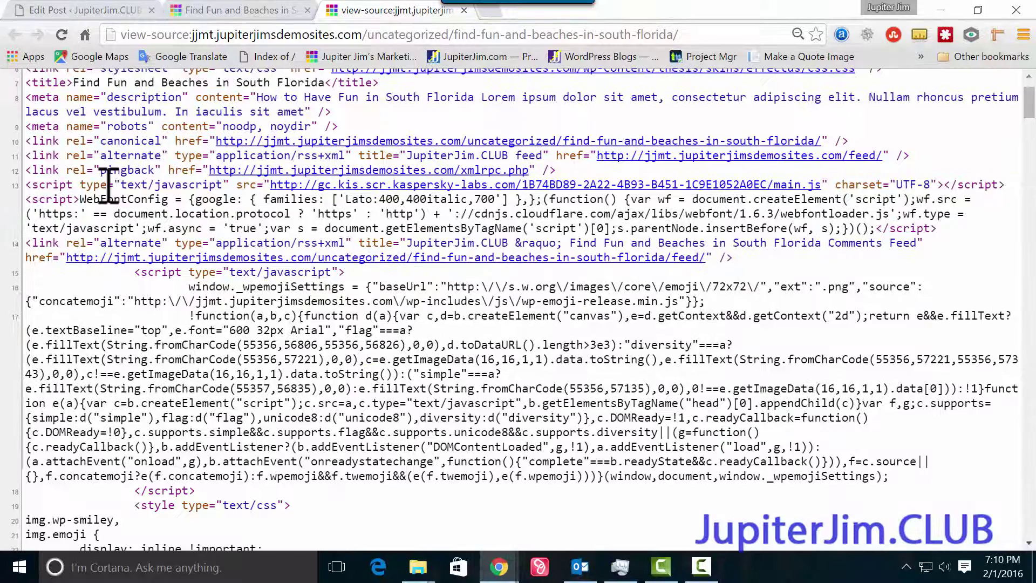
pyautogui.moveTo(125, 227); pyautogui.dragTo(336, 300)
pyautogui.scroll(-3, 432, 270)
pyautogui.click(455, 240)
# - Find the centered h2 'How to Have Fun' heading tag on source line 106
pyautogui.moveTo(455, 240); pyautogui.dragTo(497, 400)
pyautogui.scroll(-20, 497, 399)
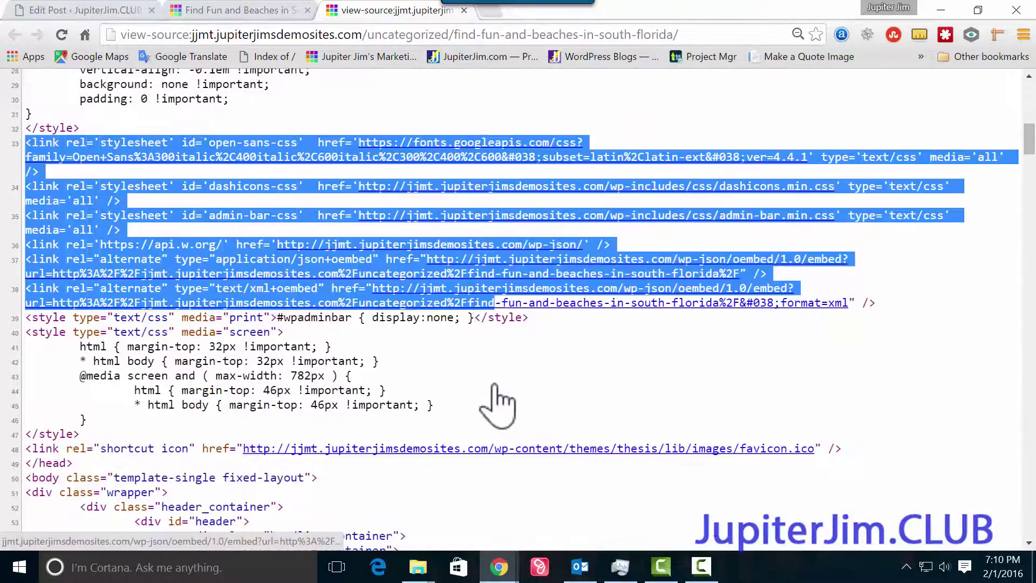
pyautogui.scroll(-10, 497, 389)
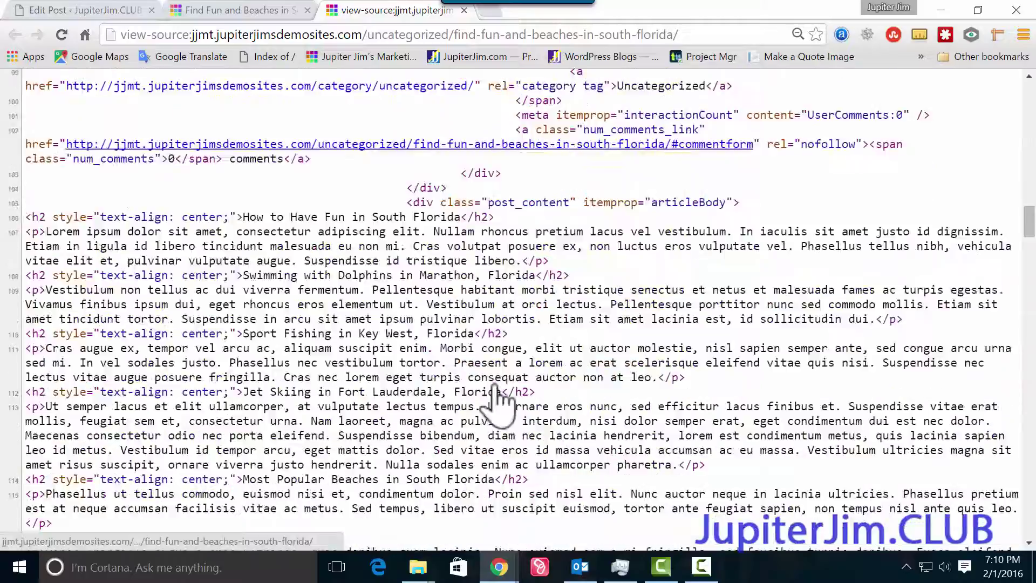
pyautogui.scroll(-5, 266, 296)
pyautogui.scroll(-5, 295, 358)
pyautogui.scroll(3, 296, 358)
pyautogui.scroll(8, 296, 358)
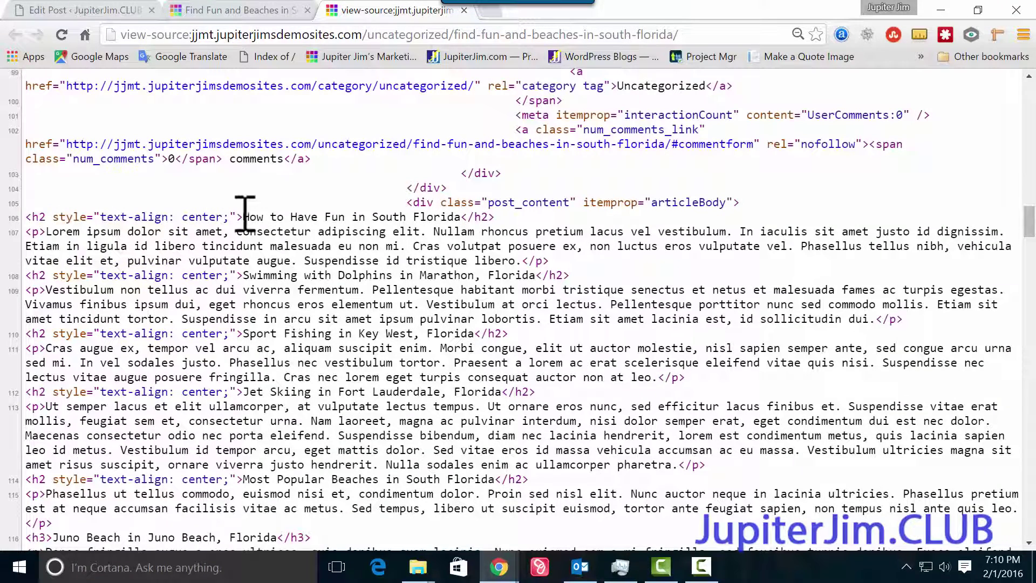
pyautogui.moveTo(242, 217); pyautogui.dragTo(528, 224)
pyautogui.moveTo(42, 216); pyautogui.dragTo(27, 217)
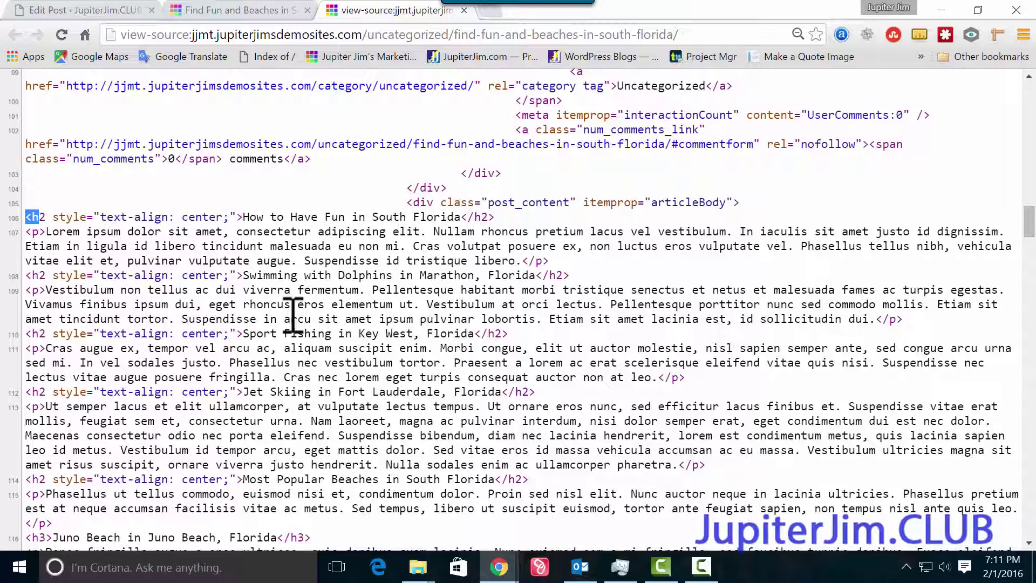
# - Highlight the title's h1 opening and closing tags and its text on source line 92
pyautogui.scroll(1, 274, 294)
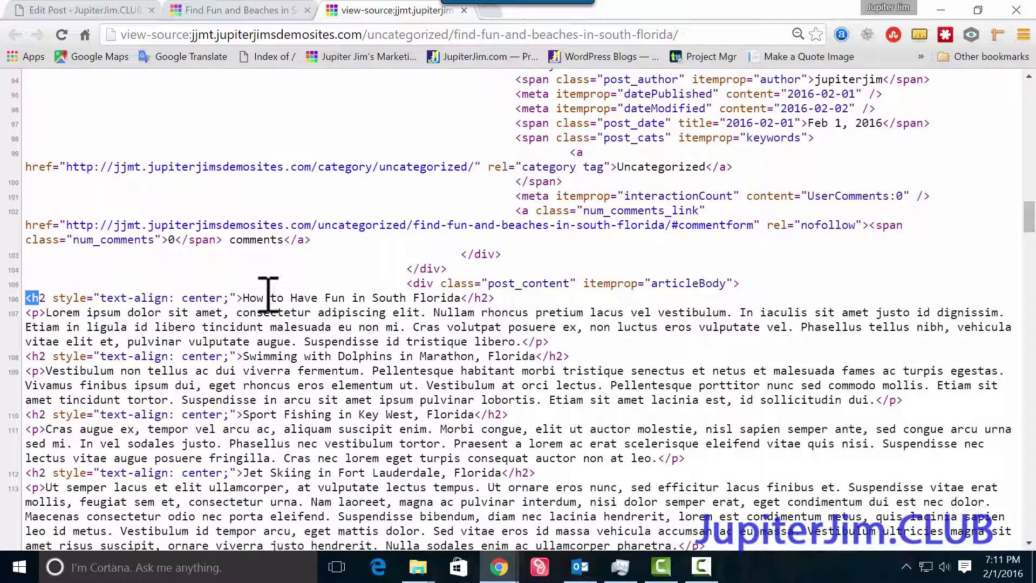
pyautogui.scroll(2, 273, 294)
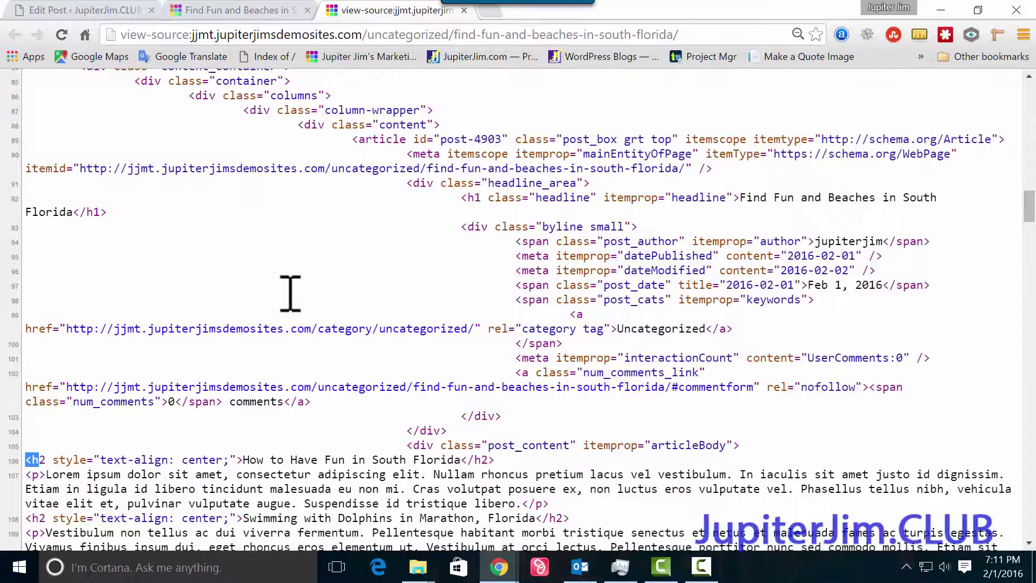
pyautogui.doubleClick(474, 199)
pyautogui.moveTo(468, 200); pyautogui.dragTo(462, 199)
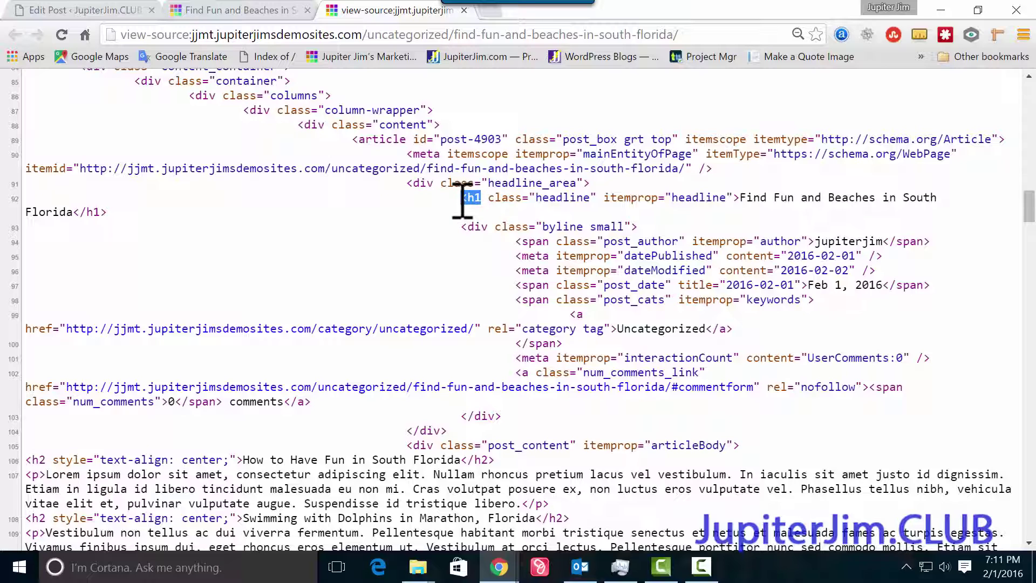
pyautogui.moveTo(75, 213); pyautogui.dragTo(114, 214)
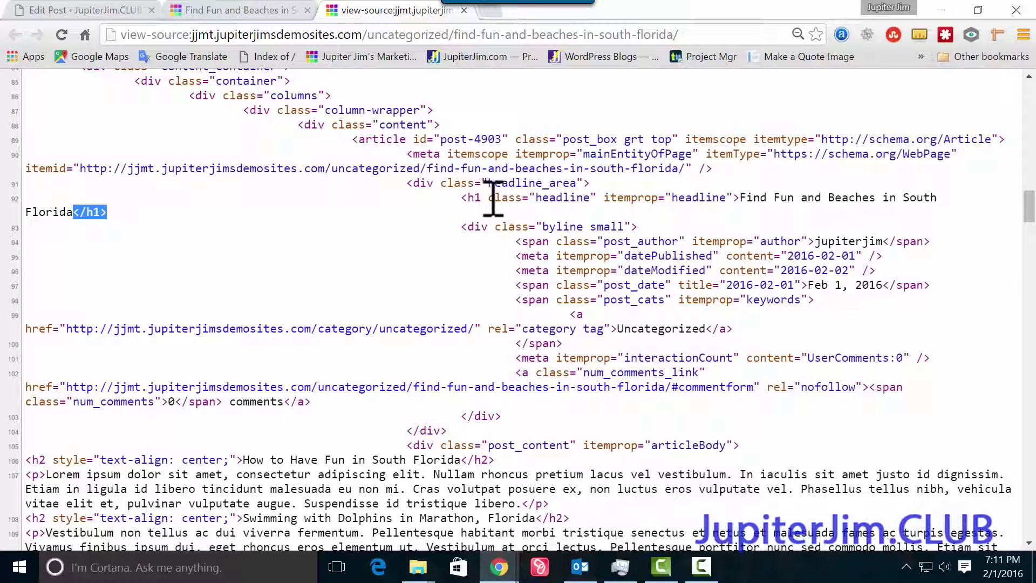
pyautogui.moveTo(493, 199); pyautogui.dragTo(950, 204)
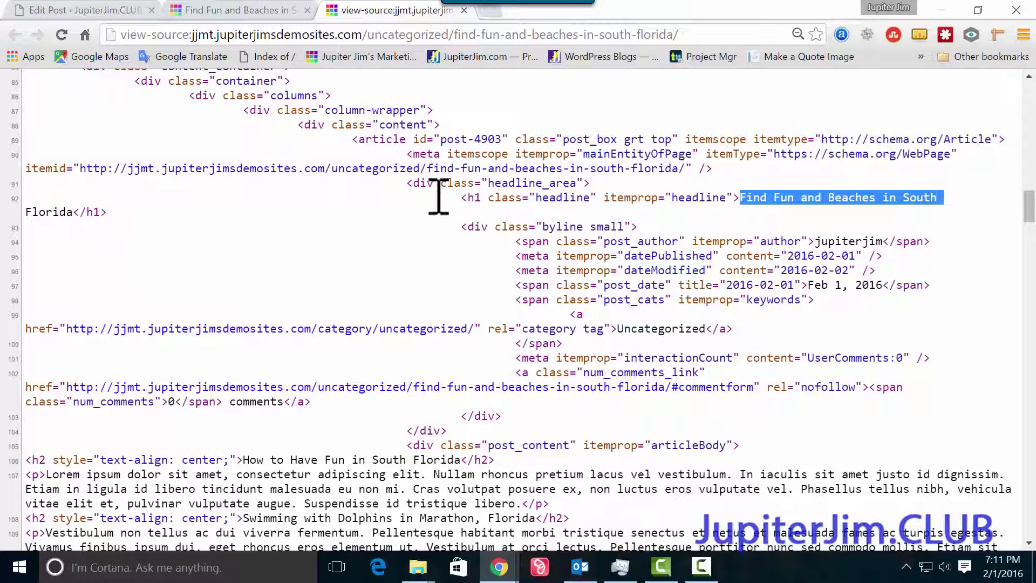
pyautogui.click(455, 198)
# - Check the heading tags on lines 108 and 110, then return to the rendered post
pyautogui.scroll(-3, 432, 248)
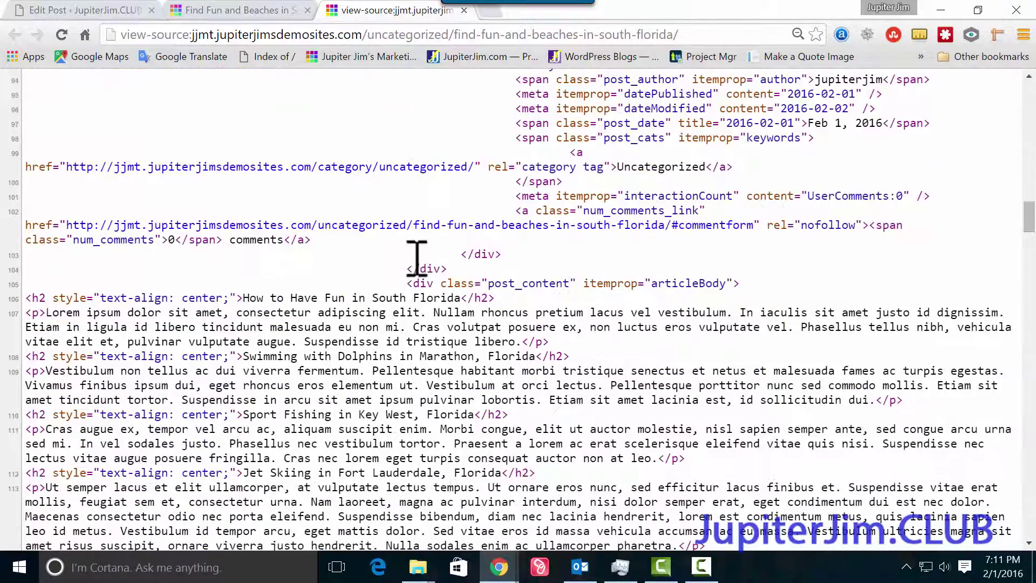
pyautogui.scroll(-2, 422, 262)
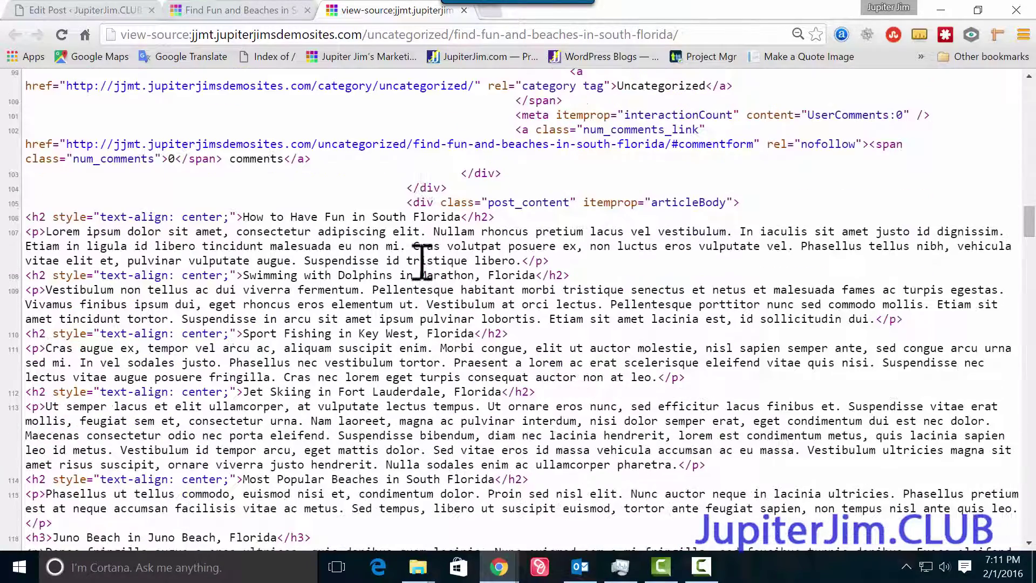
pyautogui.moveTo(582, 275); pyautogui.dragTo(512, 275)
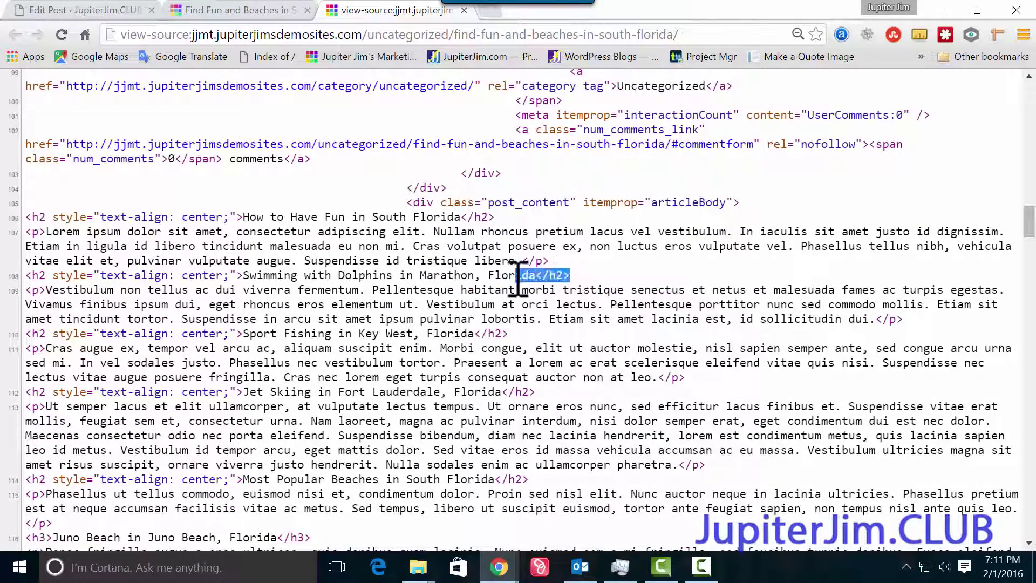
pyautogui.moveTo(503, 335); pyautogui.dragTo(392, 348)
pyautogui.moveTo(25, 339); pyautogui.dragTo(40, 335)
pyautogui.scroll(-3, 51, 411)
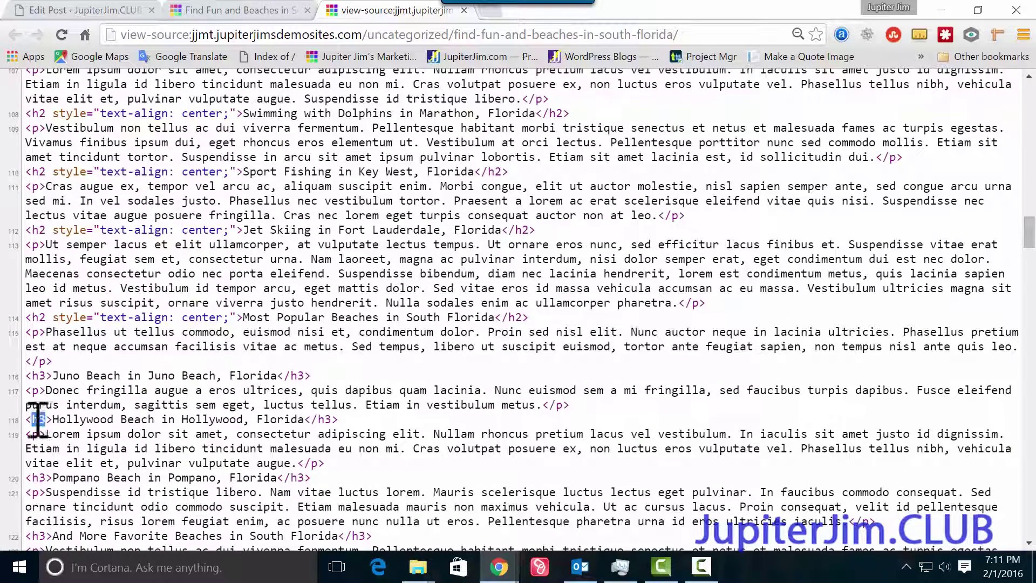
pyautogui.click(262, 10)
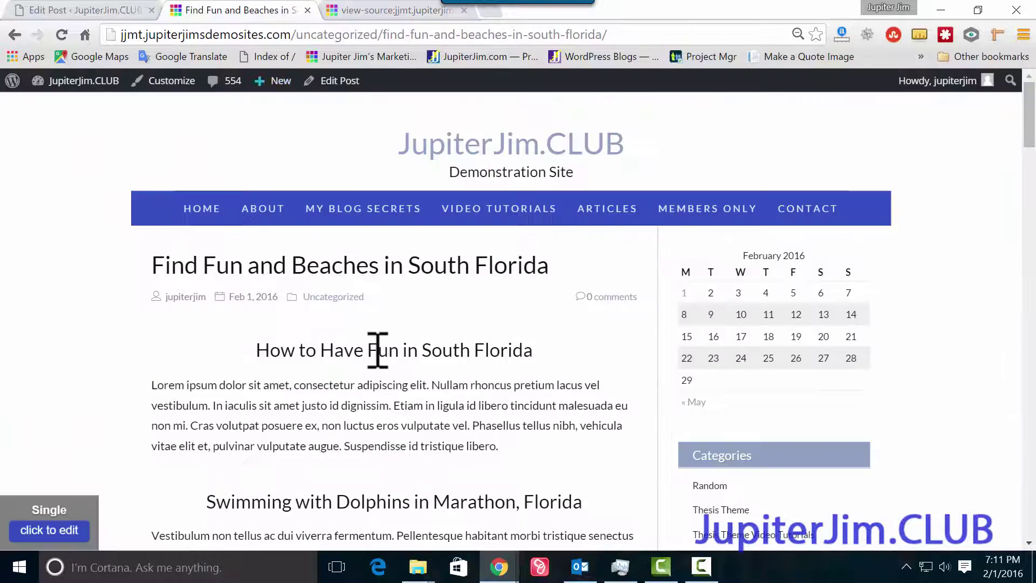
pyautogui.scroll(-1, 378, 351)
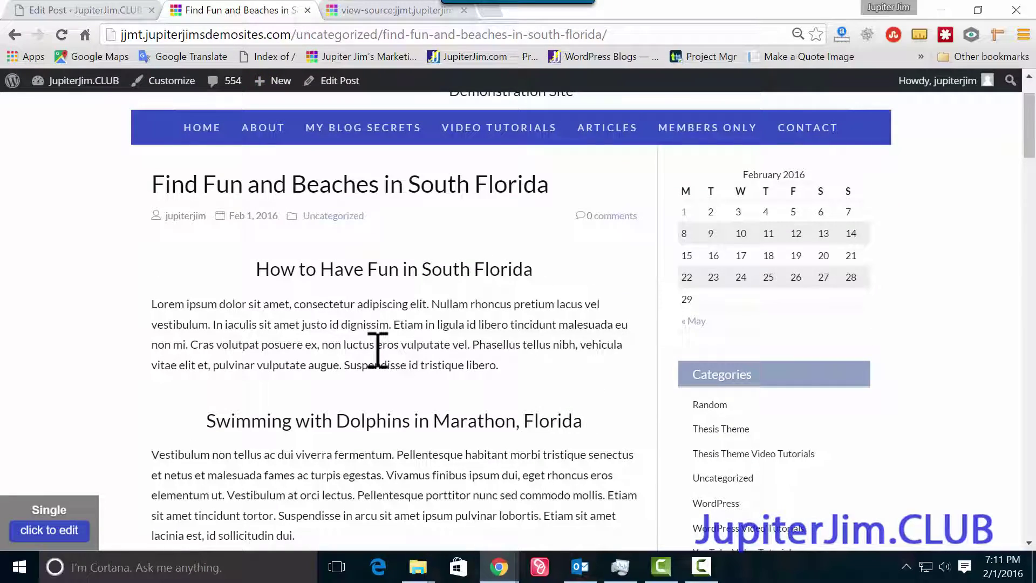